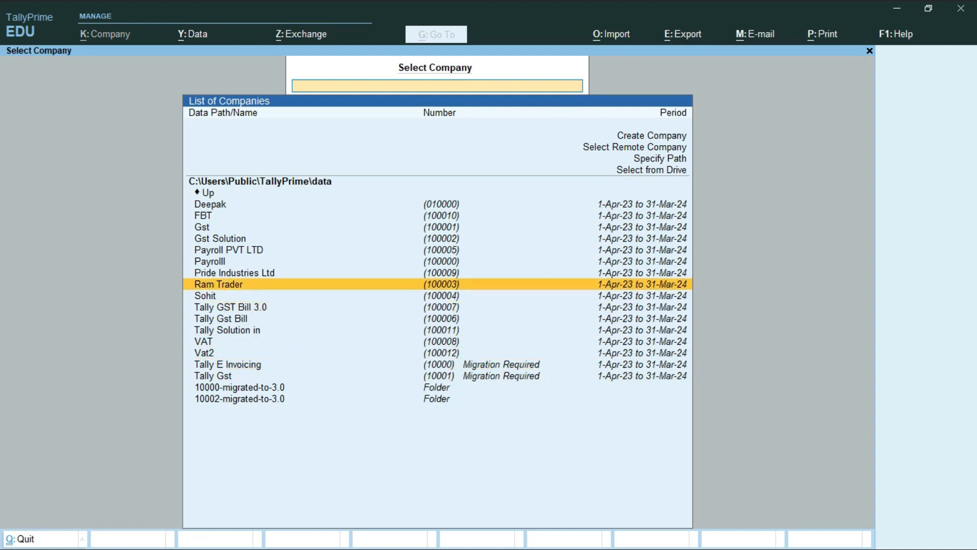
- Start creating a new company with VAT Solution as both its company name and mailing name
key("Up")
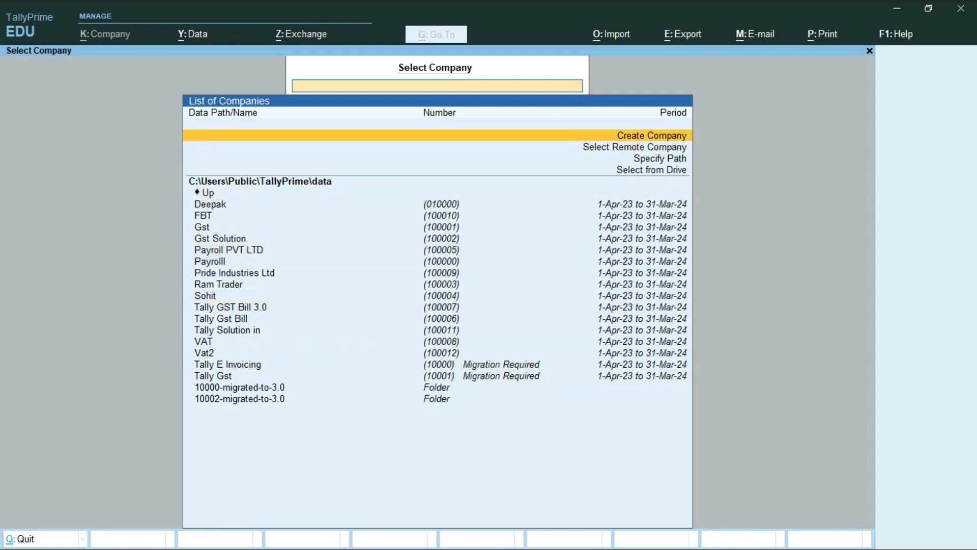
key("Return")
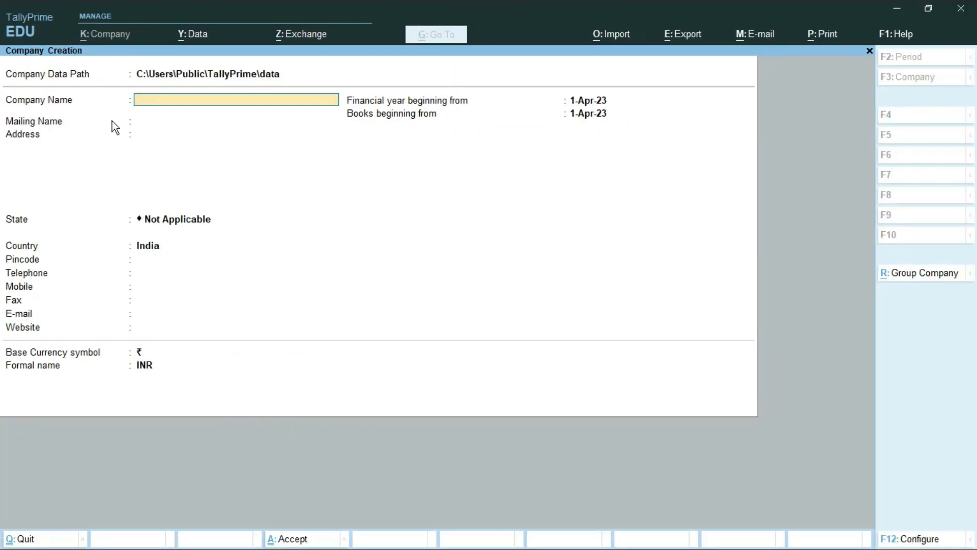
type("VAT Solution")
key("Return")
key("Return")
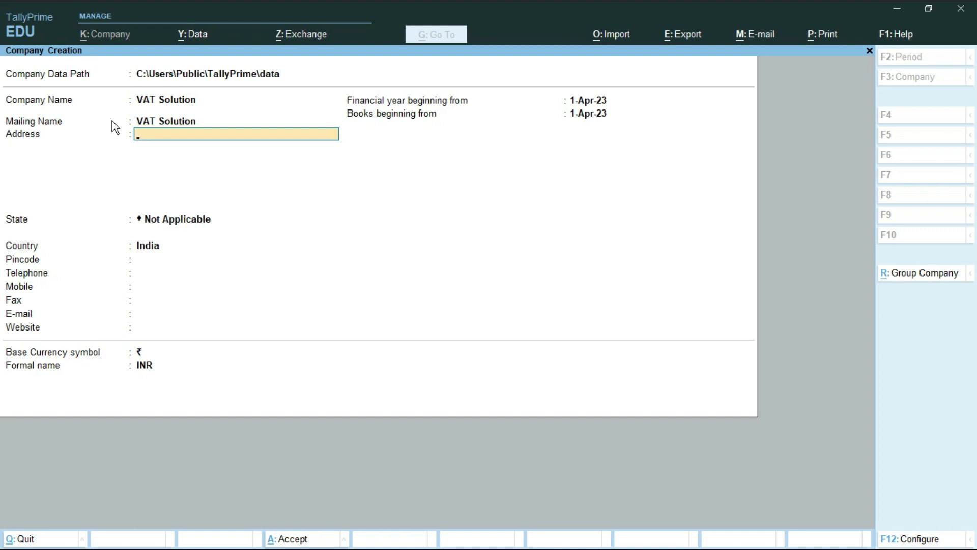
- Fill in the company's address and pincode, and choose Bihar as its state
type("Ara, Bhojpur")
key("Return")
key("Return")
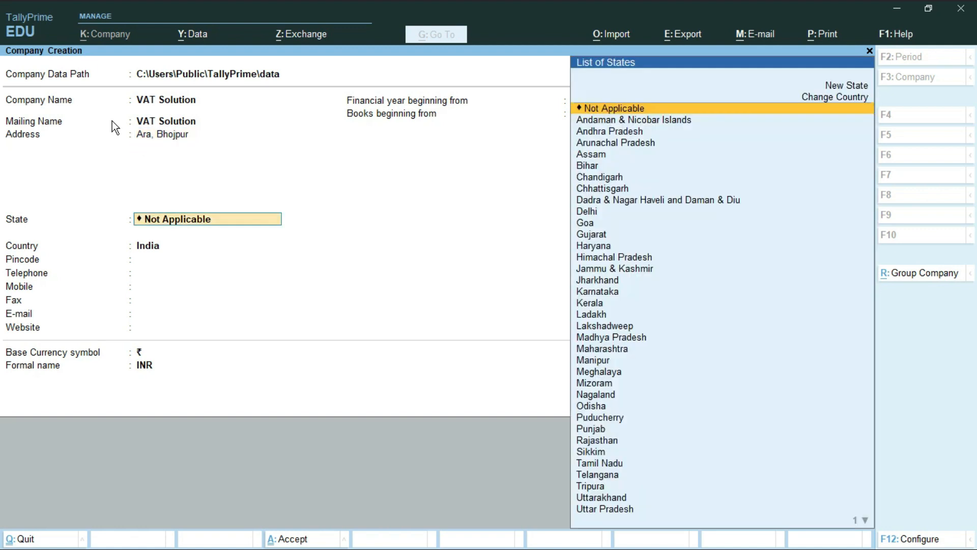
type("b")
key("Return")
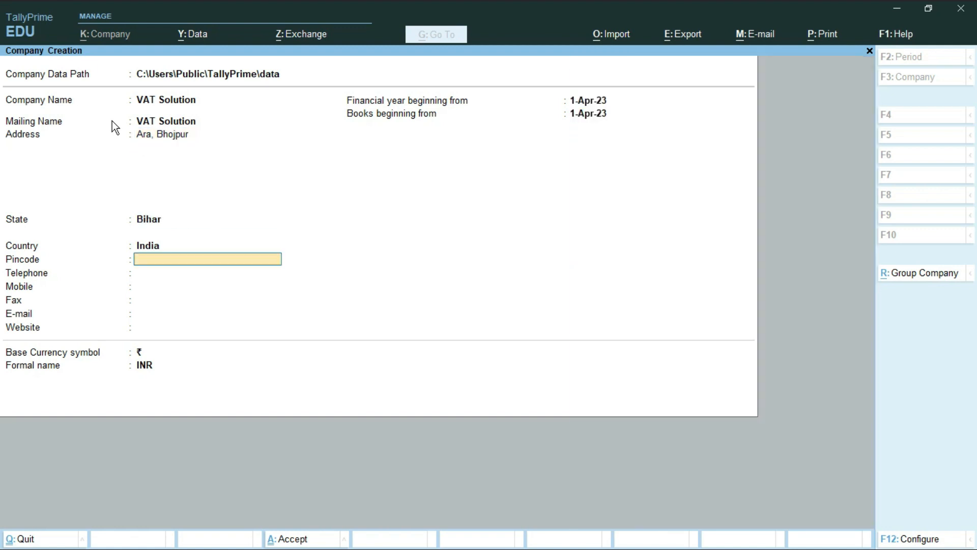
type("802301")
key("Return")
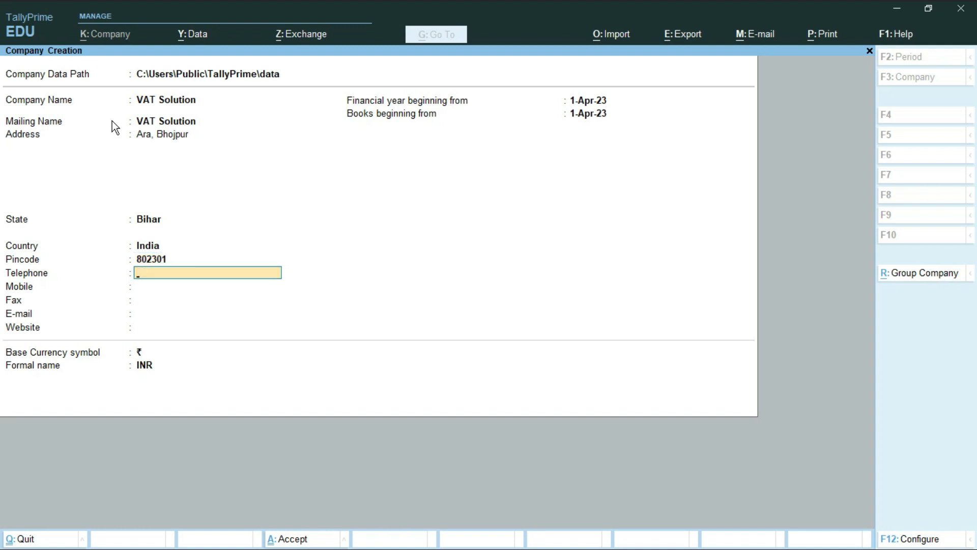
- Leave the remaining contact fields blank, keep the default base currency, and save the new company
key("Return")
key("Return")
key("Return")
key("Return")
key("Return")
key("Return")
key("Return")
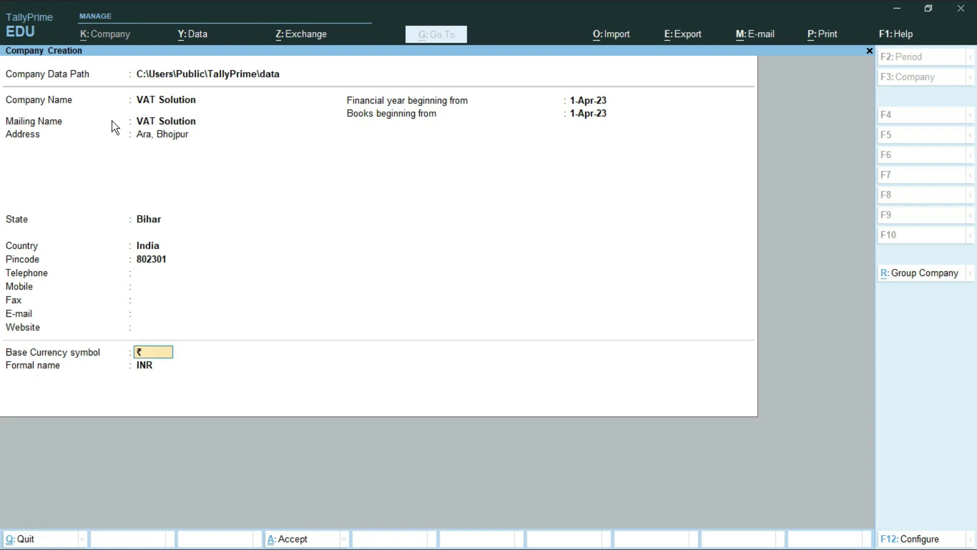
key("Return")
key("Return")
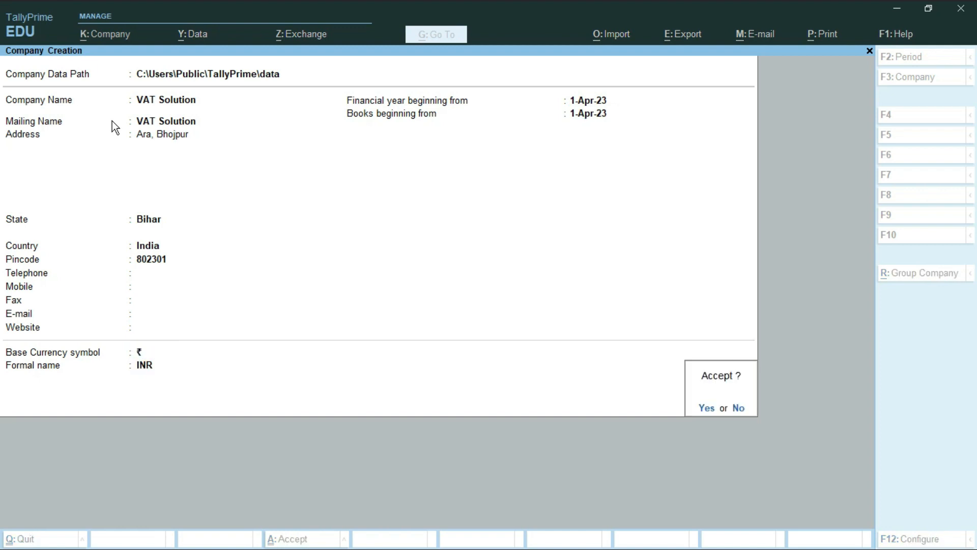
key("Return")
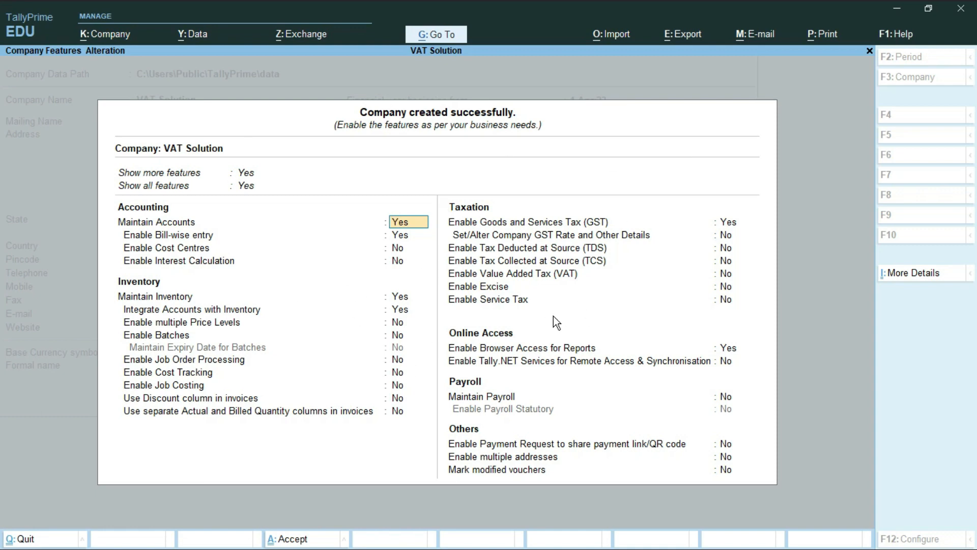
- Quit the initial feature setup of the new company without changing any feature
key("Escape")
key("Escape")
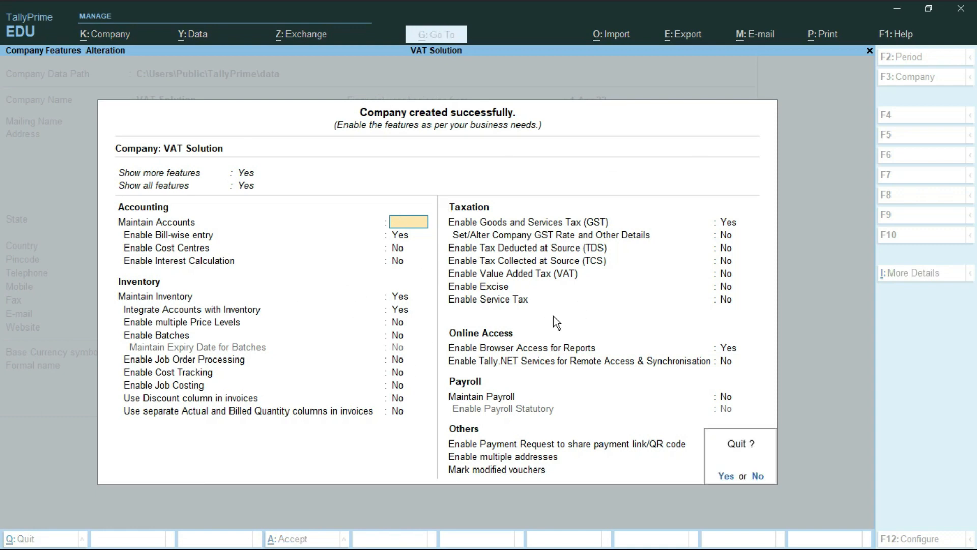
key("y")
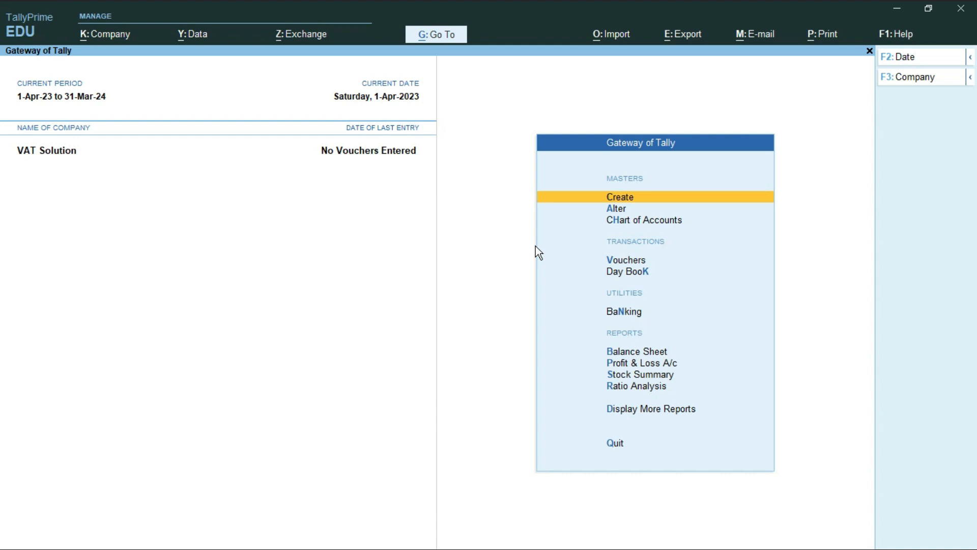
- Open the company features of VAT Solution and disable Goods and Services Tax (GST)
key("F11")
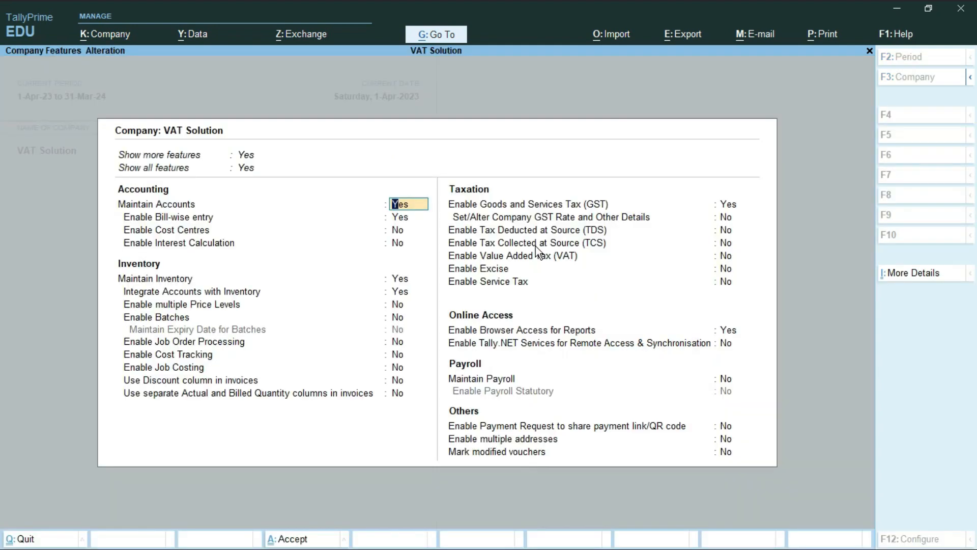
key("Down")
key("Down")
key("Down")
key("Down")
key("Down")
key("Down")
key("Down")
key("Down")
key("Down")
key("Down")
key("Down")
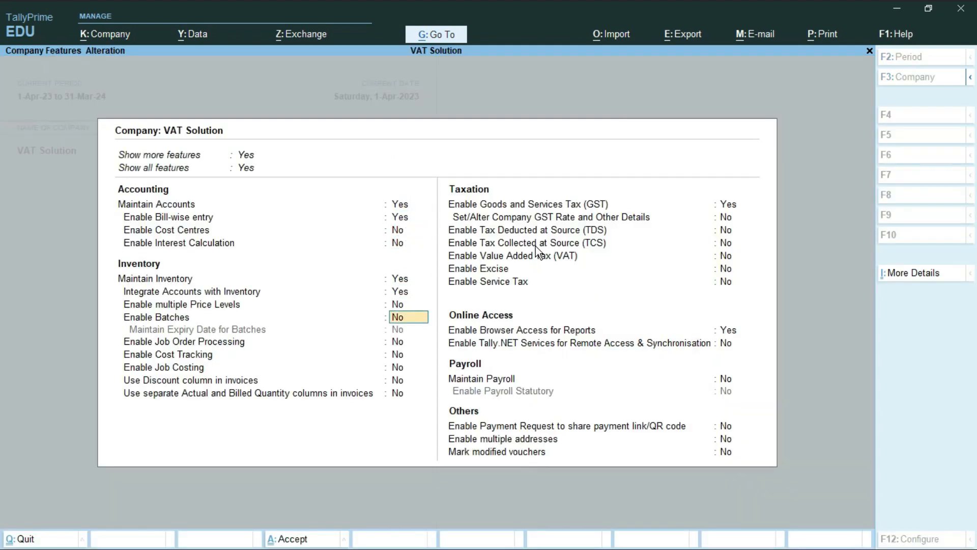
key("Down")
key("Down")
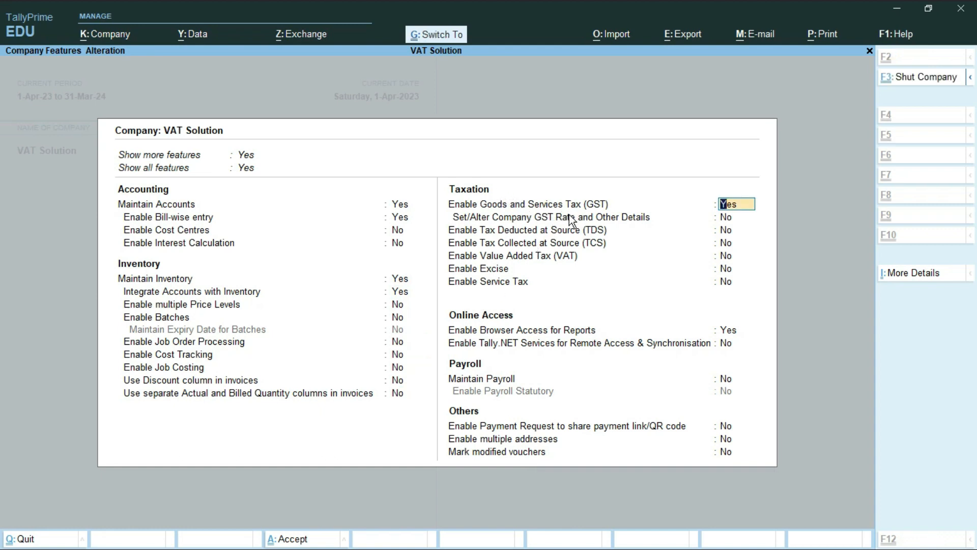
key("ctrl+2")
mouse_move(442, 193)
left_mouse_down()
mouse_move(485, 211)
mouse_move(765, 212)
left_mouse_up()
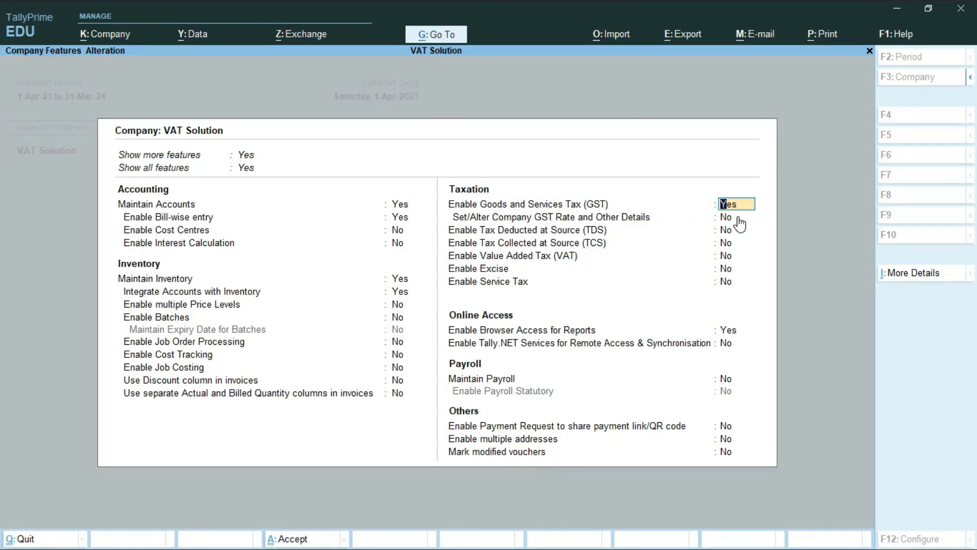
type("n")
key("Return")
- Enable Value Added Tax (VAT) for the company and select Bihar as the state in its VAT details
key("Return")
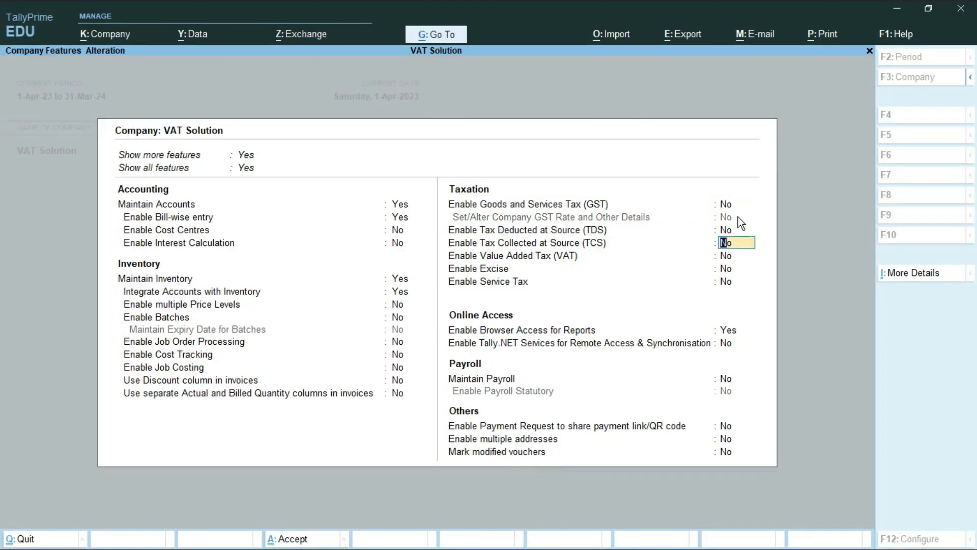
key("Return")
key("ctrl")
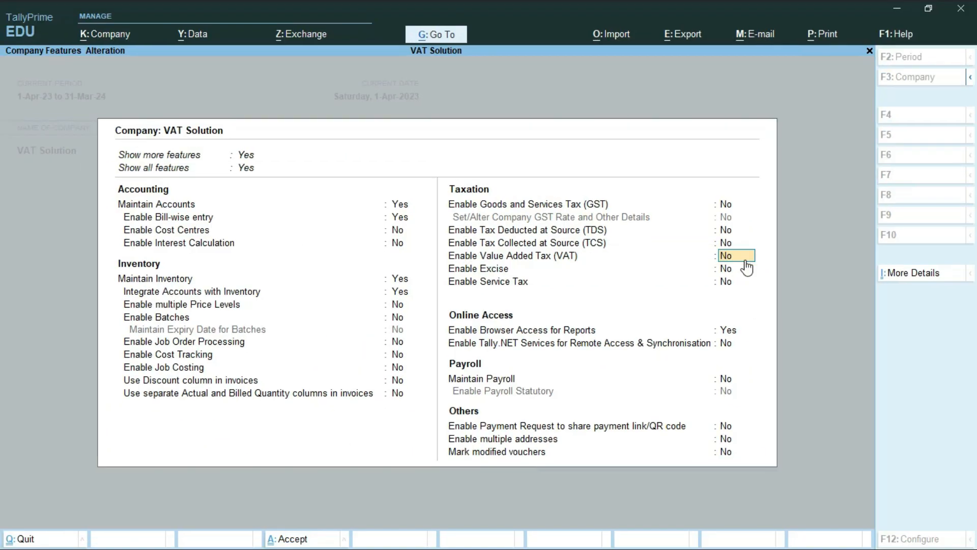
type("y")
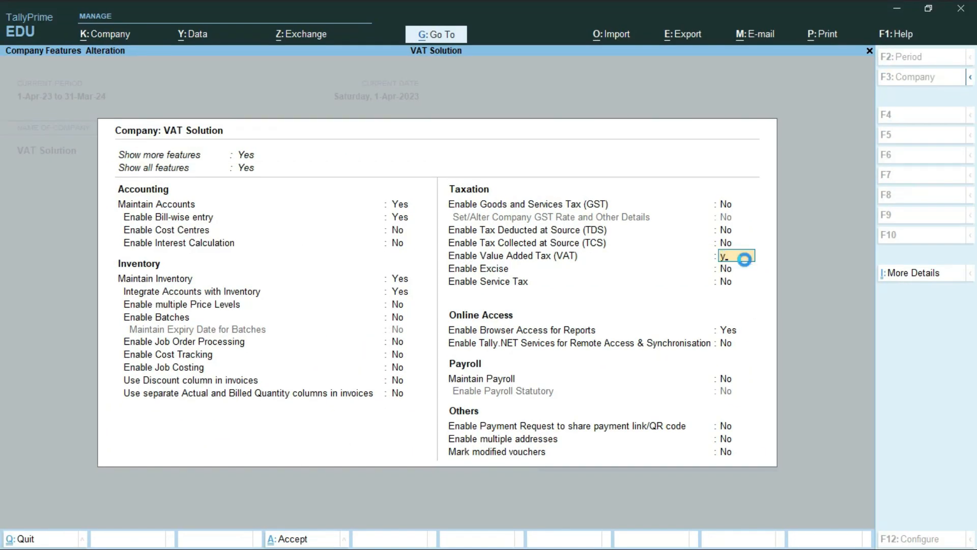
key("Return")
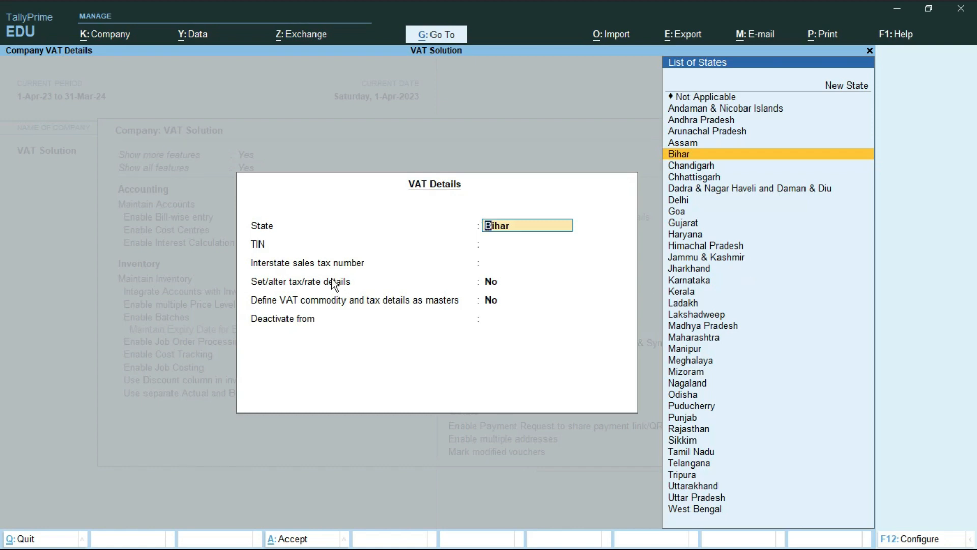
left_click(685, 154)
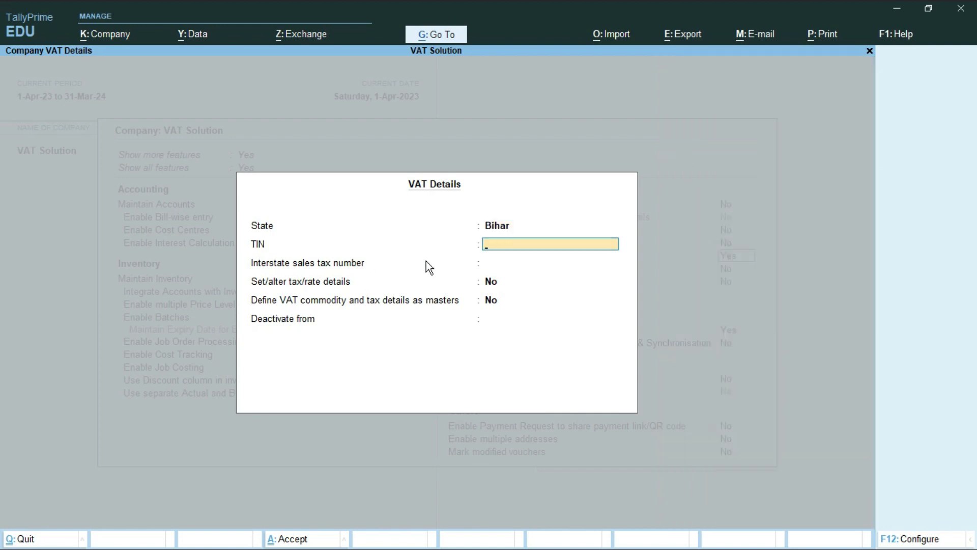
- Enter the company's TIN and interstate sales tax number in the VAT details
type("56456445505")
key("BackSpace")
key("BackSpace")
key("BackSpace")
key("BackSpace")
key("BackSpace")
key("BackSpace")
key("BackSpace")
type("sd54555")
key("Return")
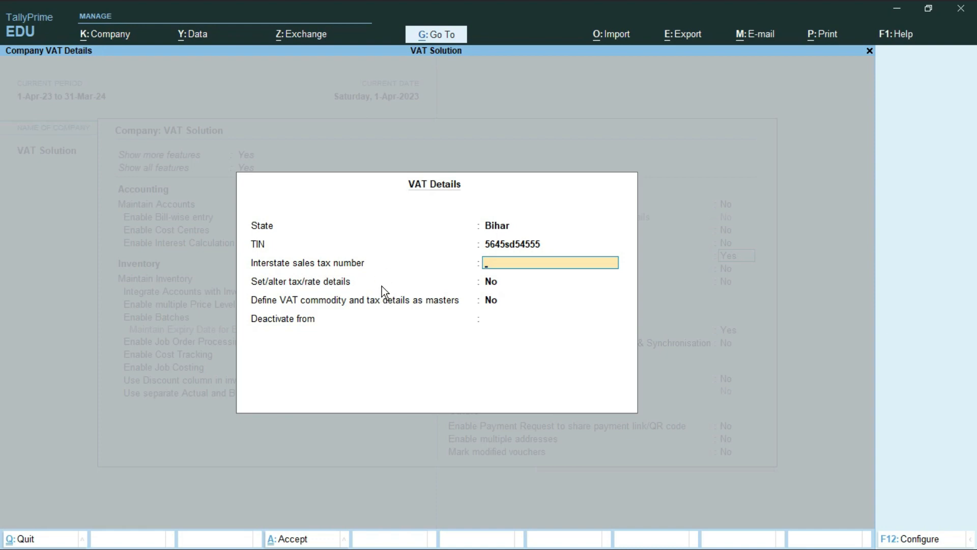
type("255544")
key("Return")
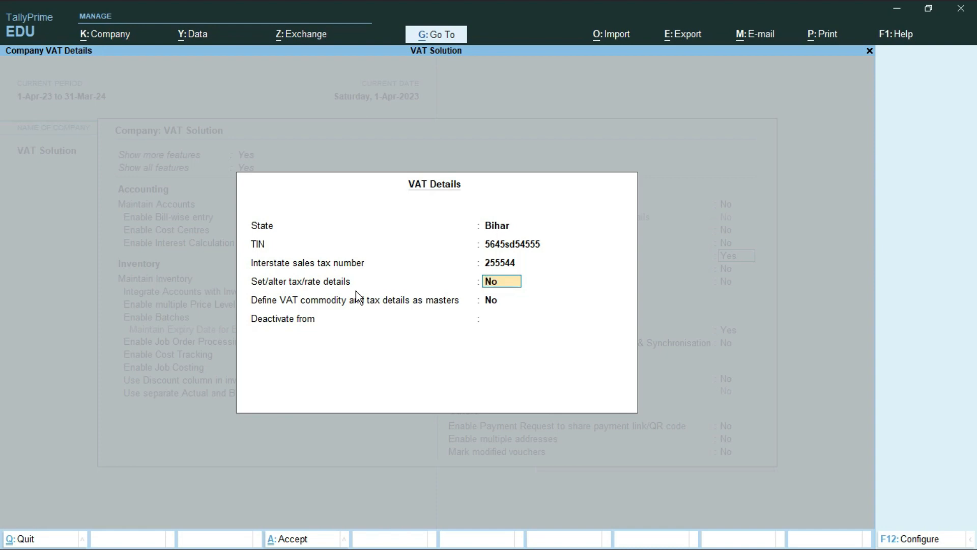
- Enable setting the VAT tax/rate details and define an 18 % tax rate with tax type Taxable
type("y")
key("Return")
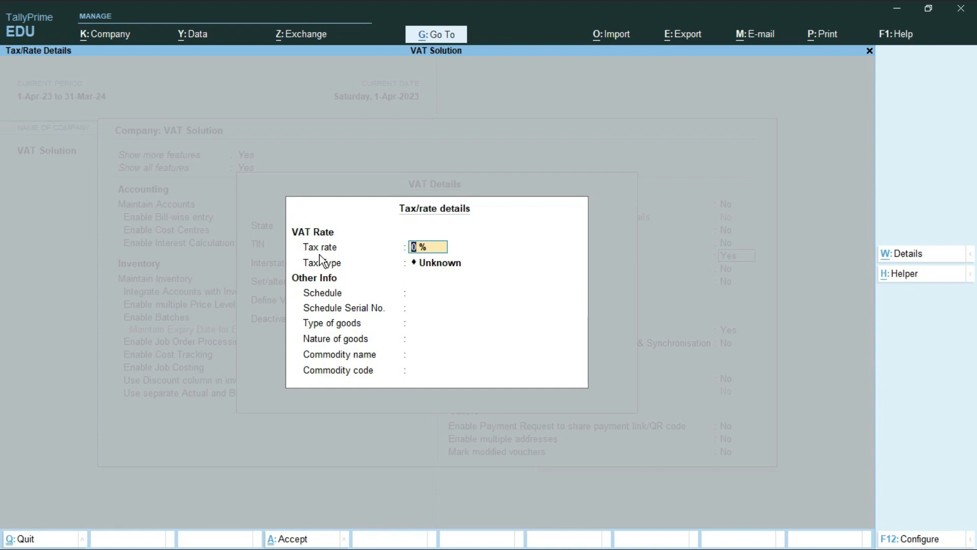
type("18")
key("Return")
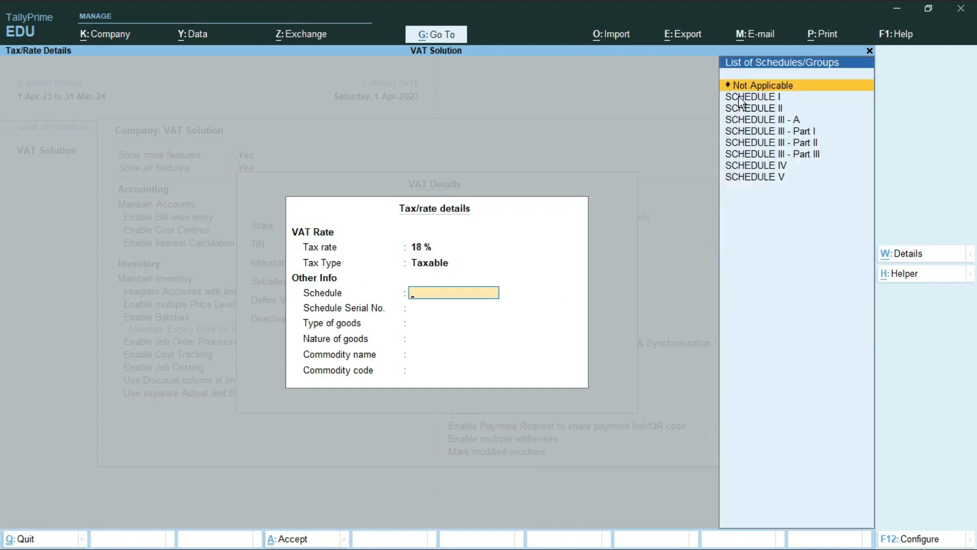
- Assign SCHEDULE I with schedule serial number 2 in the tax/rate details
key("Down")
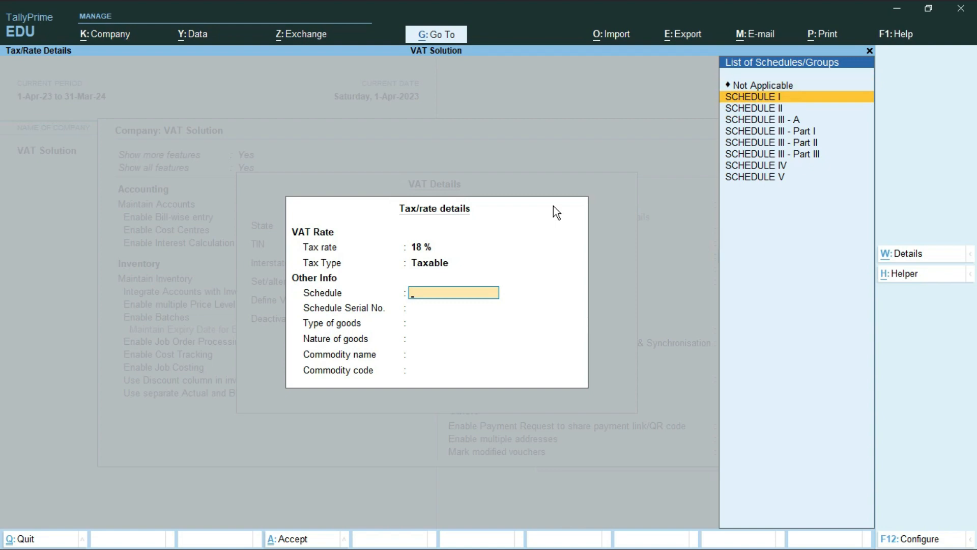
key("Return")
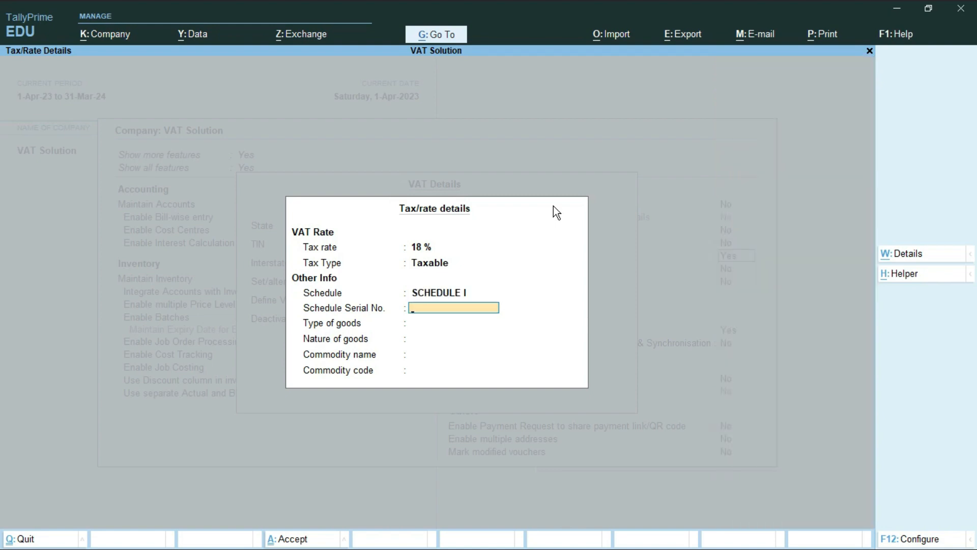
type("2")
key("Return")
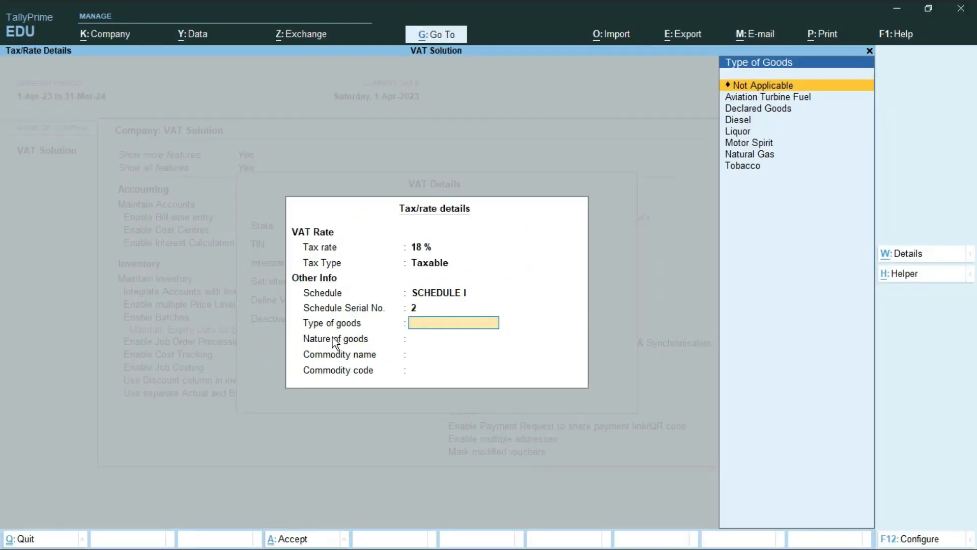
- Choose Aviation Turbine Fuel as the type of goods in the tax/rate details
key("ctrl")
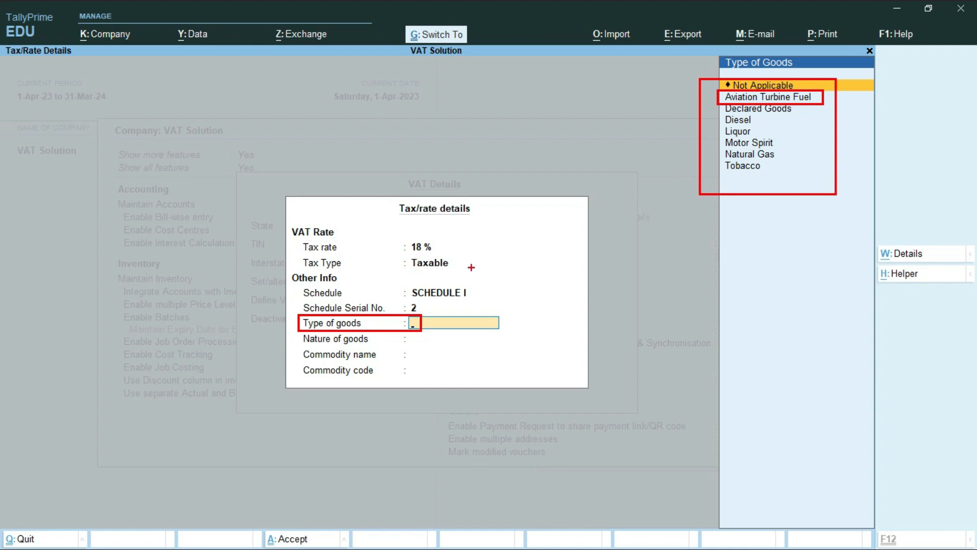
key("Escape")
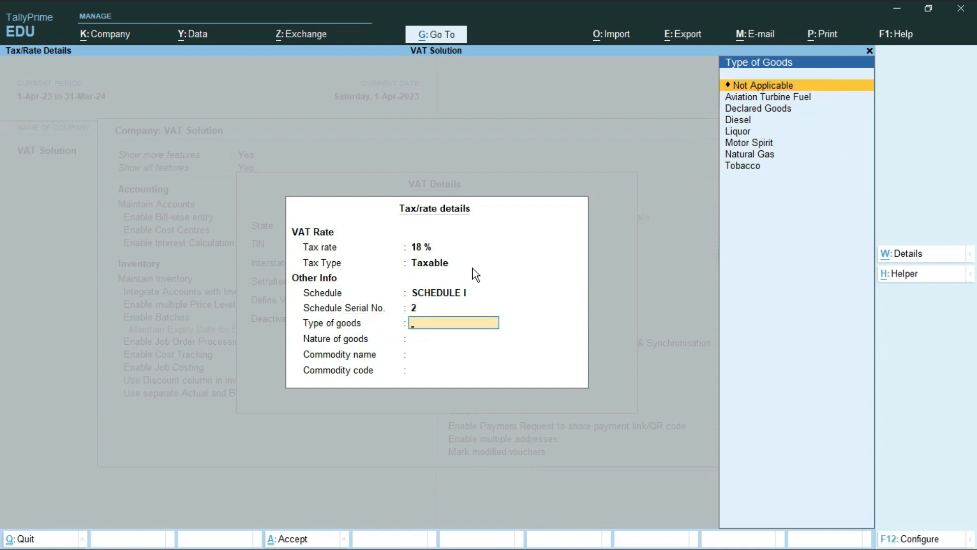
key("Down")
key("Return")
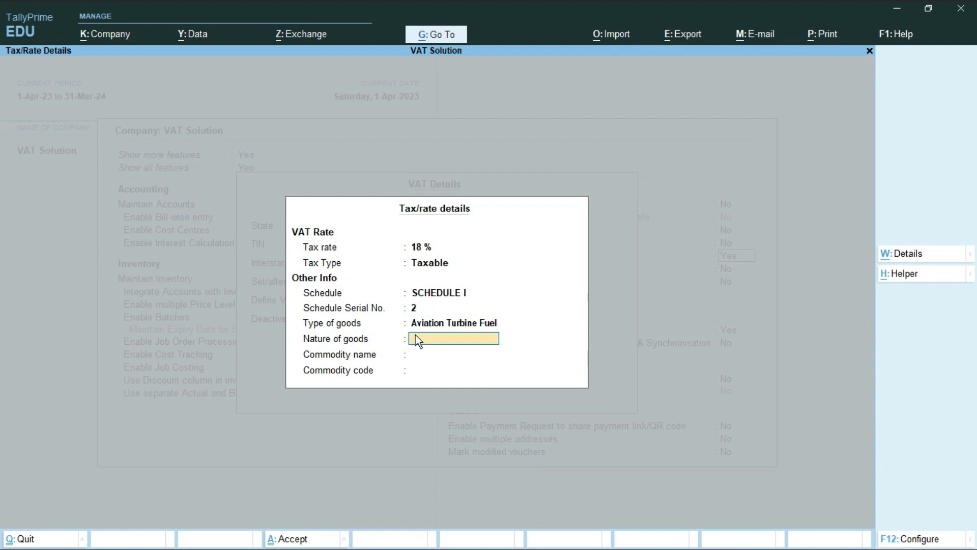
- Choose MRP Goods as the nature of goods in the tax/rate details
type("p")
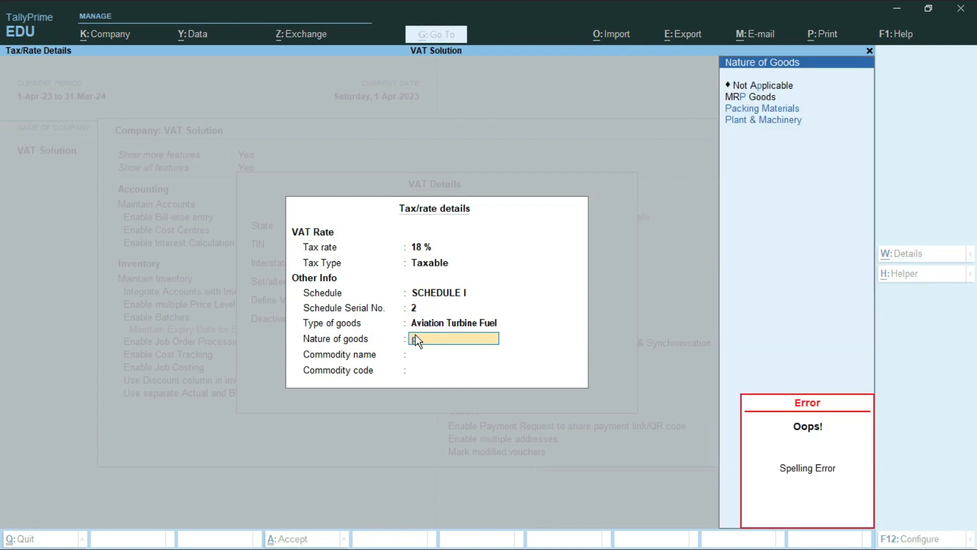
left_click(367, 340)
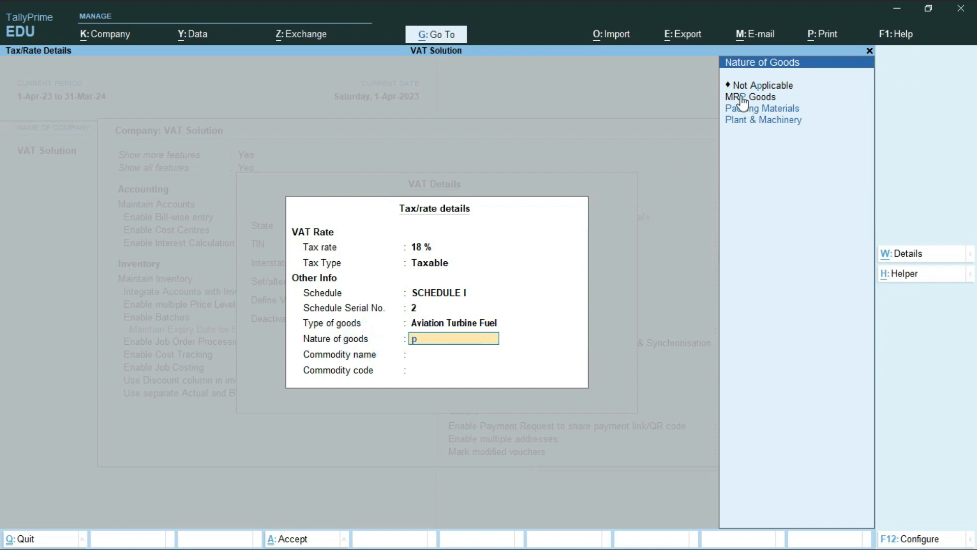
key("BackSpace")
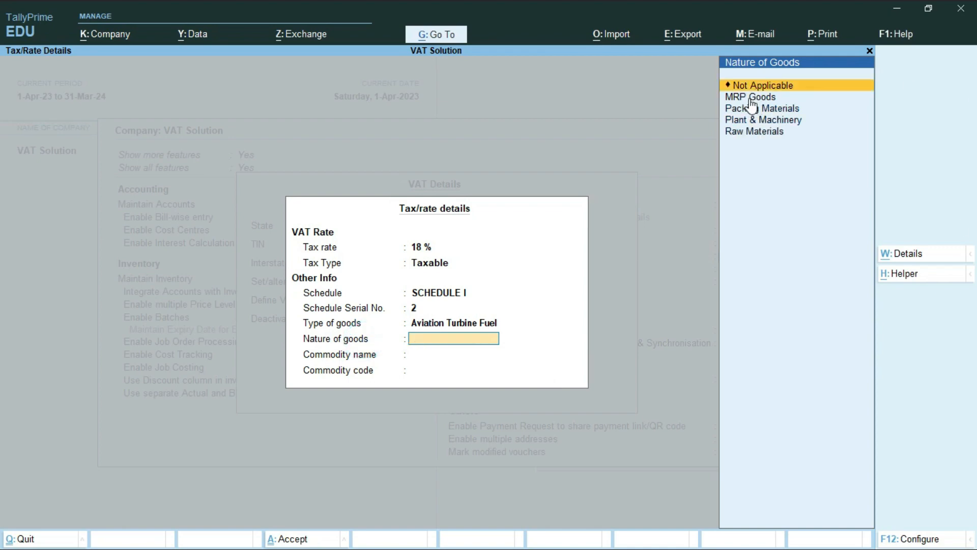
key("Down")
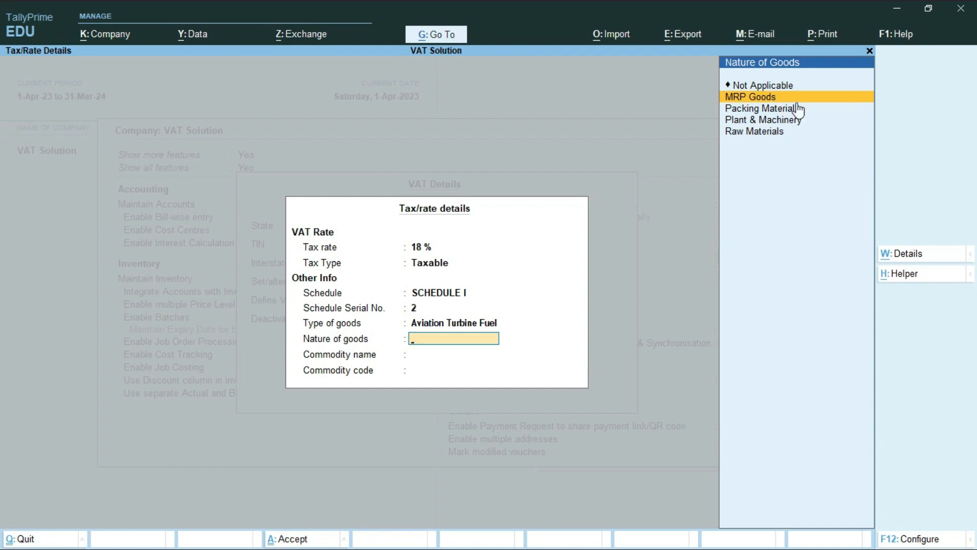
key("Return")
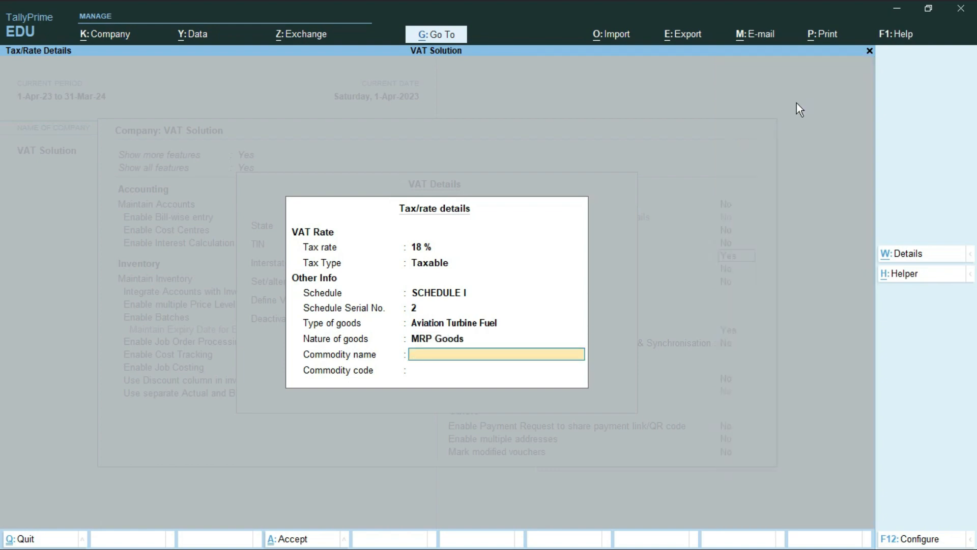
- Set the commodity name to Petrol and the commodity code to 02 in the tax/rate details
type("Petrol")
key("Return")
type("02")
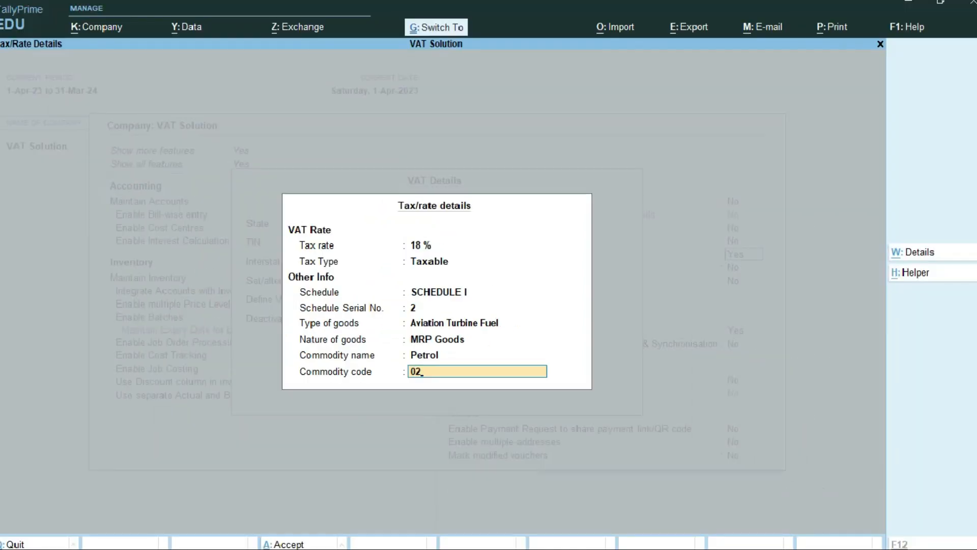
key("Return")
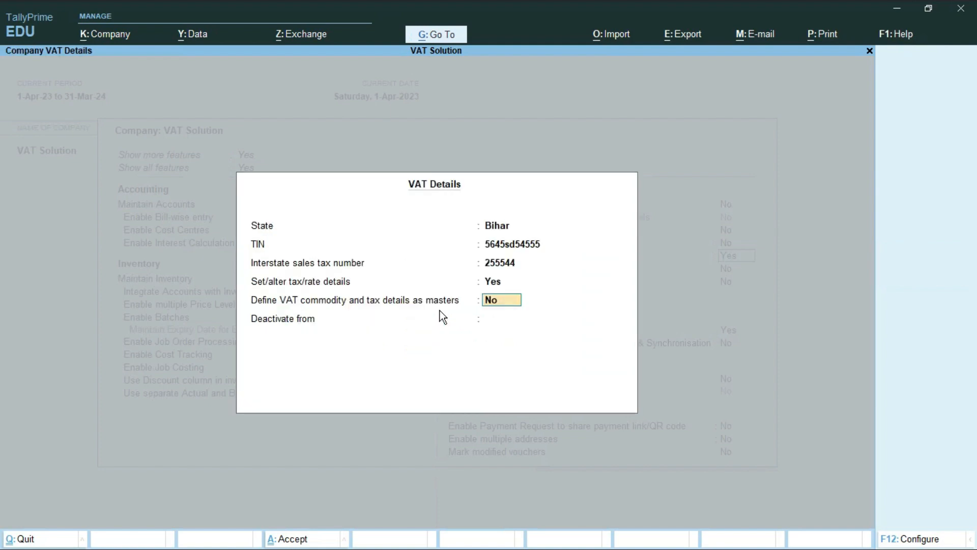
- Keep the remaining VAT details and company features at their defaults and save the company features
key("Return")
key("Return")
key("Return")
key("Return")
key("Return")
key("Return")
key("Return")
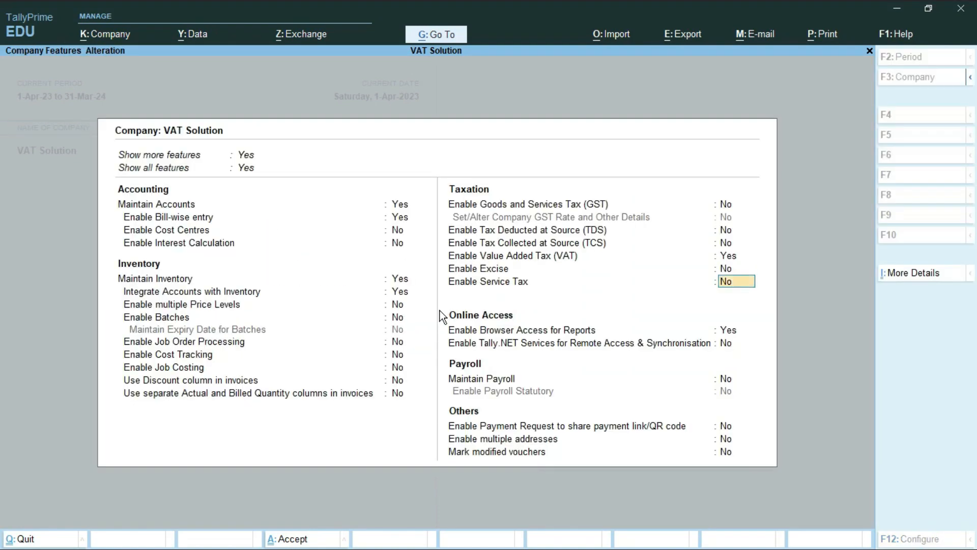
key("Return")
key("Return")
key("Return")
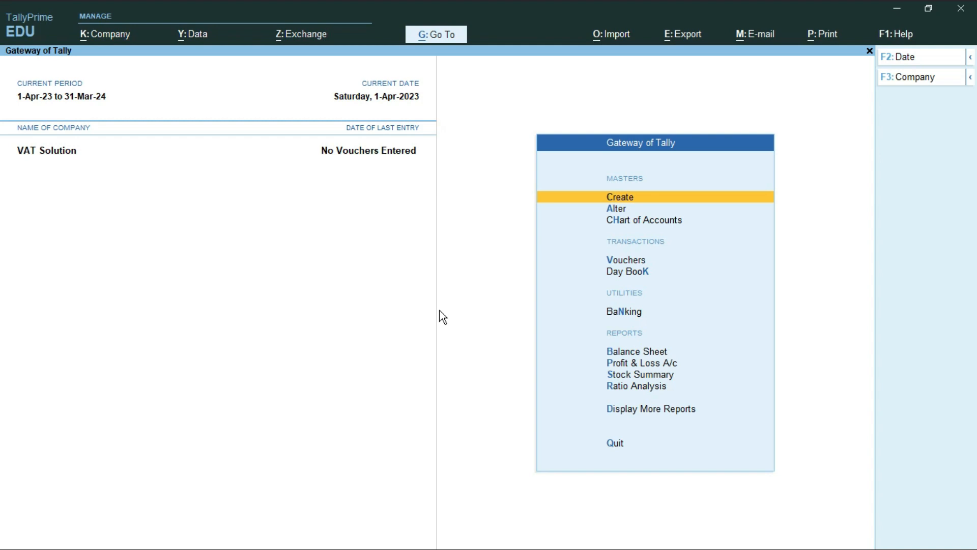
- Start a new ledger named Indian Oil and place it under Sundry Creditors
key("Return")
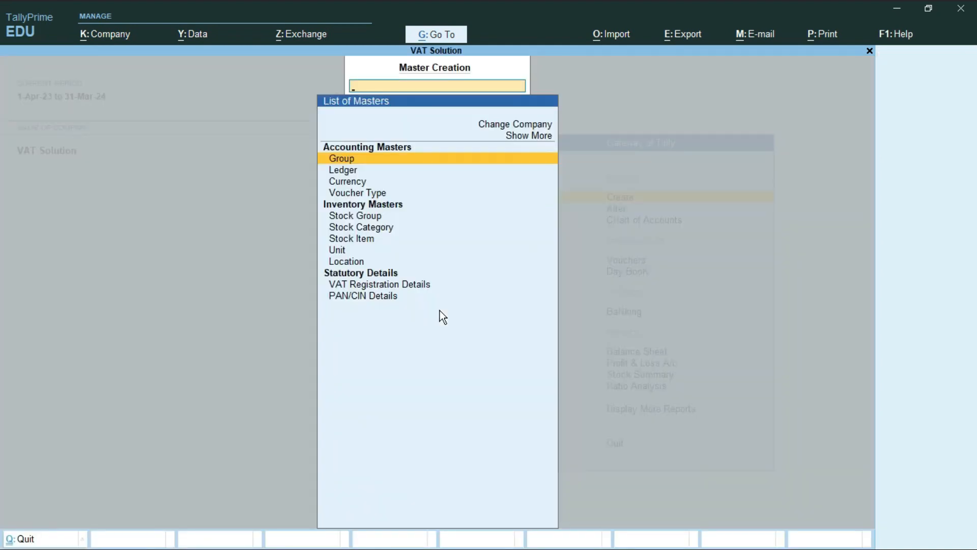
key("Down")
key("Return")
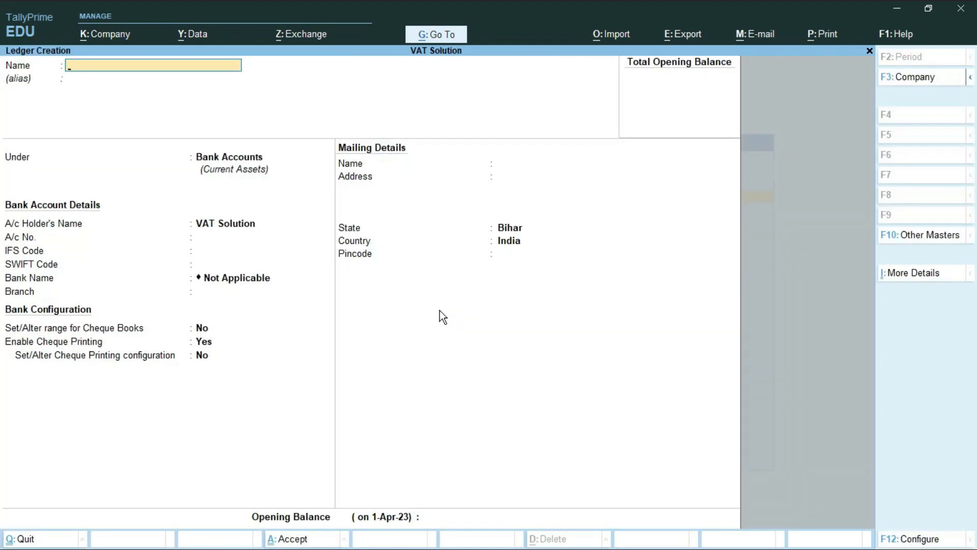
type("ndian Oil")
key("Return")
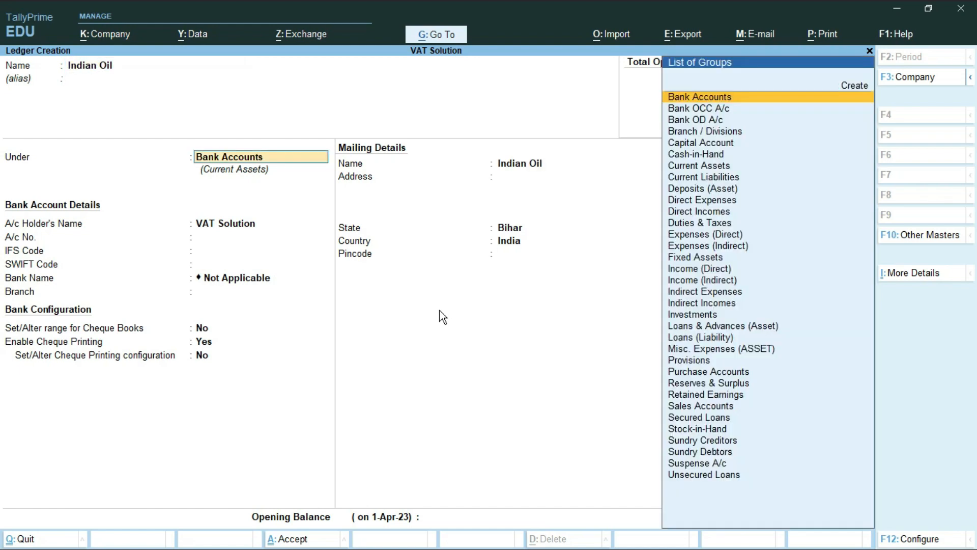
type("S")
key("Down")
key("Down")
key("Down")
key("Down")
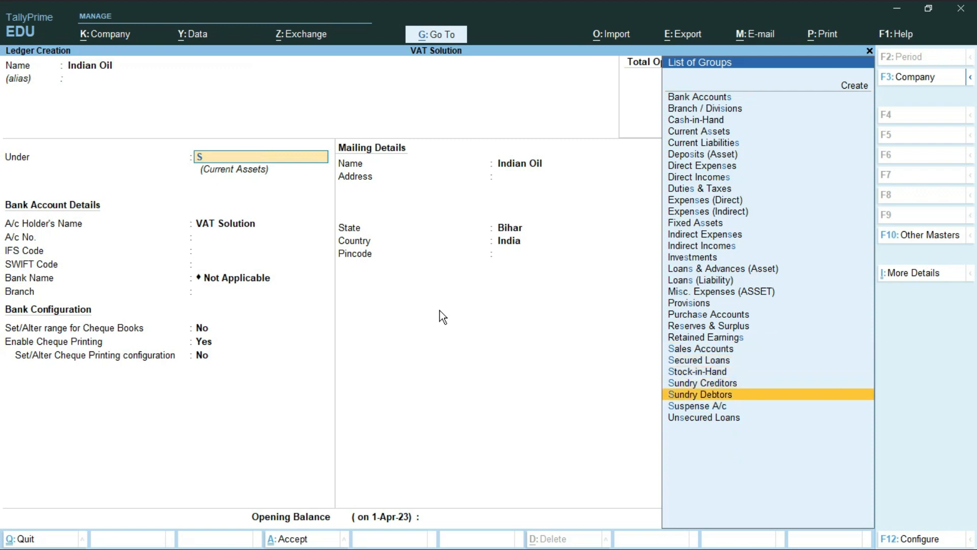
key("Up")
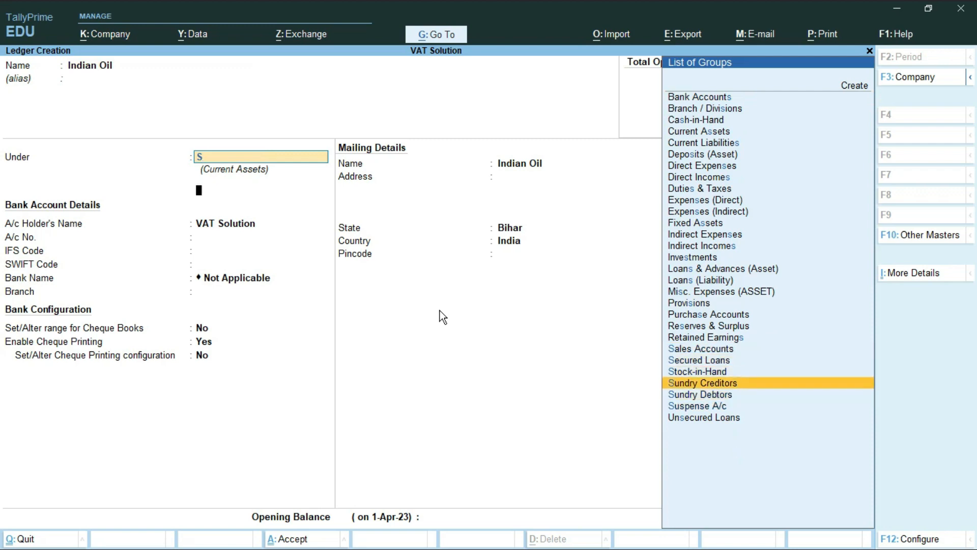
key("Return")
- Keep the default bill-by-bill, mailing, bank and tax registration details and save the Indian Oil ledger
key("Return")
key("Return")
key("Return")
key("Return")
key("Return")
key("Return")
key("Return")
key("Return")
key("Return")
key("Return")
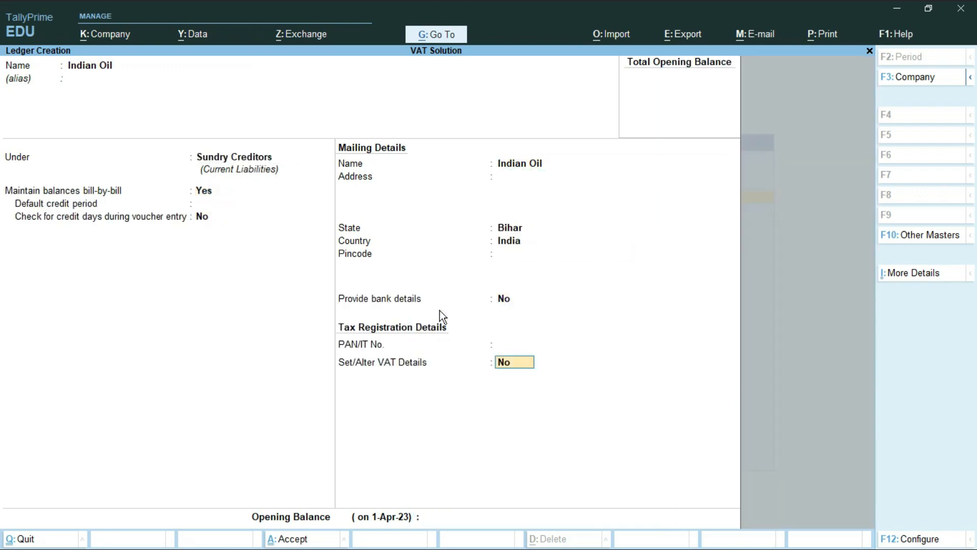
key("Return")
key("Return")
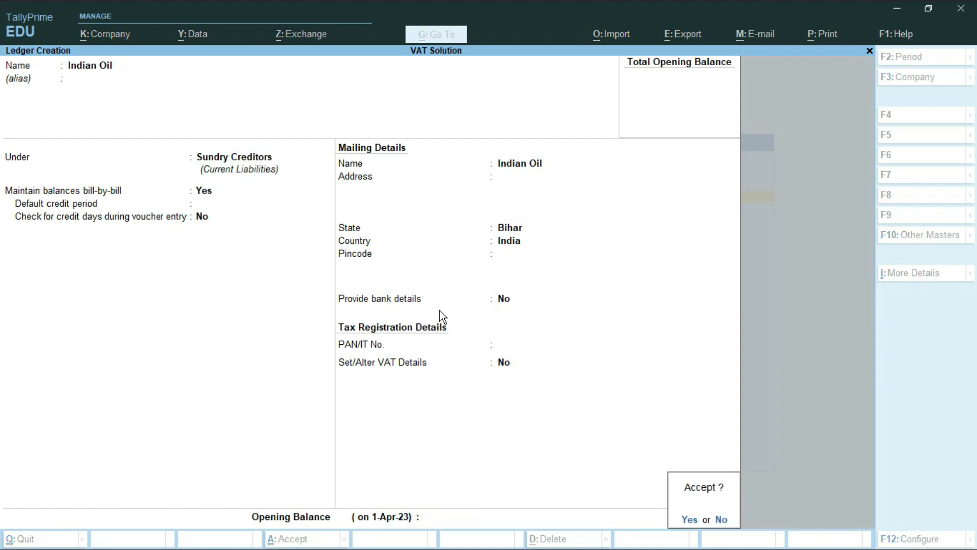
key("Return")
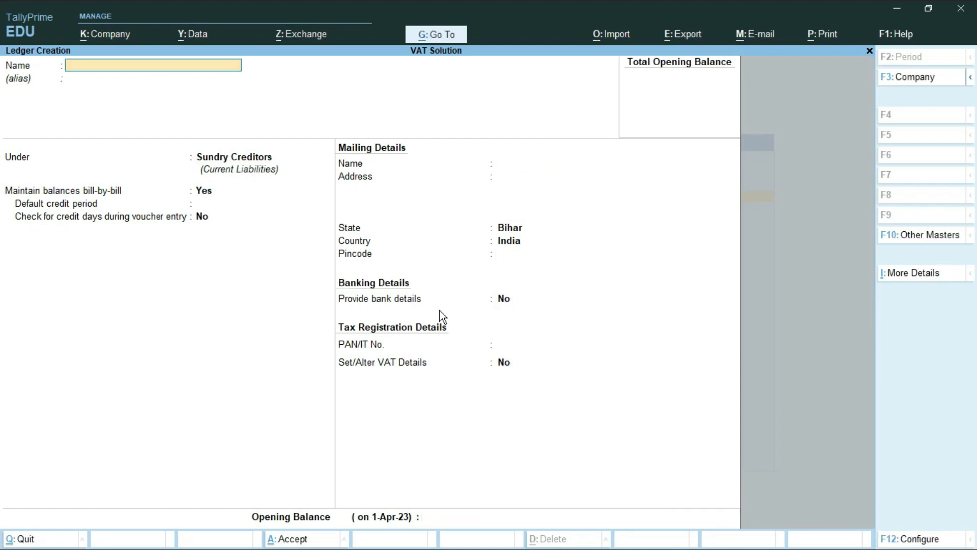
- Name the next ledger Purchase and place it under Purchase Accounts
type("Purchase")
key("Return")
key("Return")
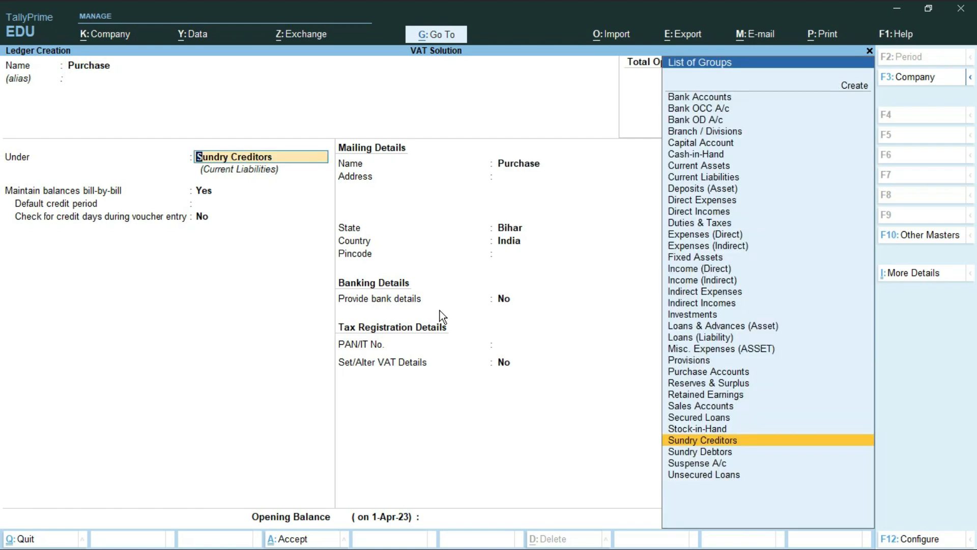
type("P")
key("Down")
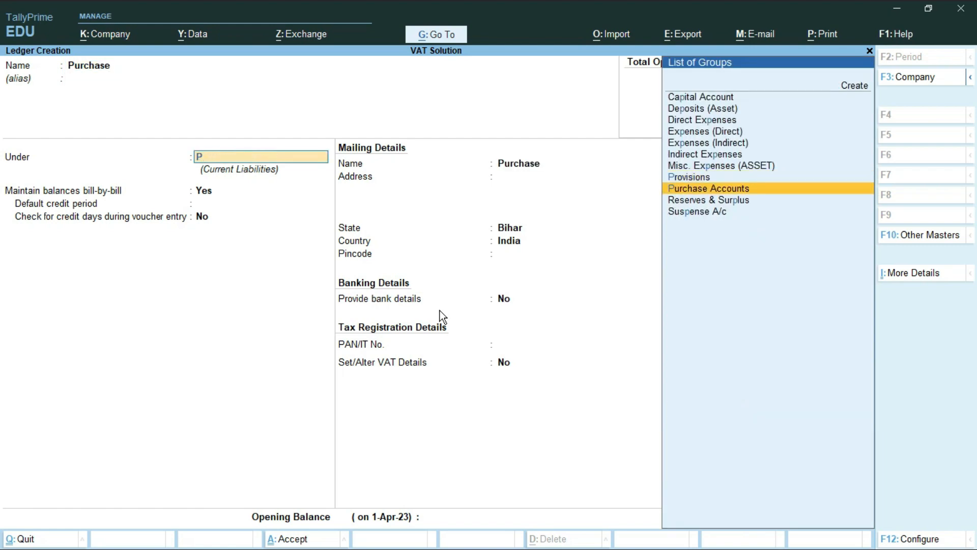
left_click(713, 189)
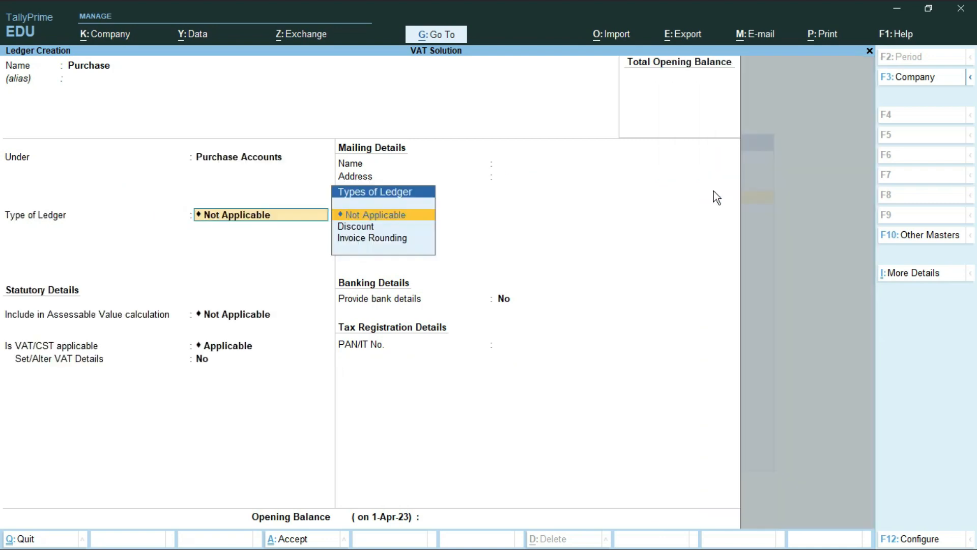
- Keep the Purchase ledger's type as Not Applicable and VAT/CST as Applicable, and save the ledger
key("Return")
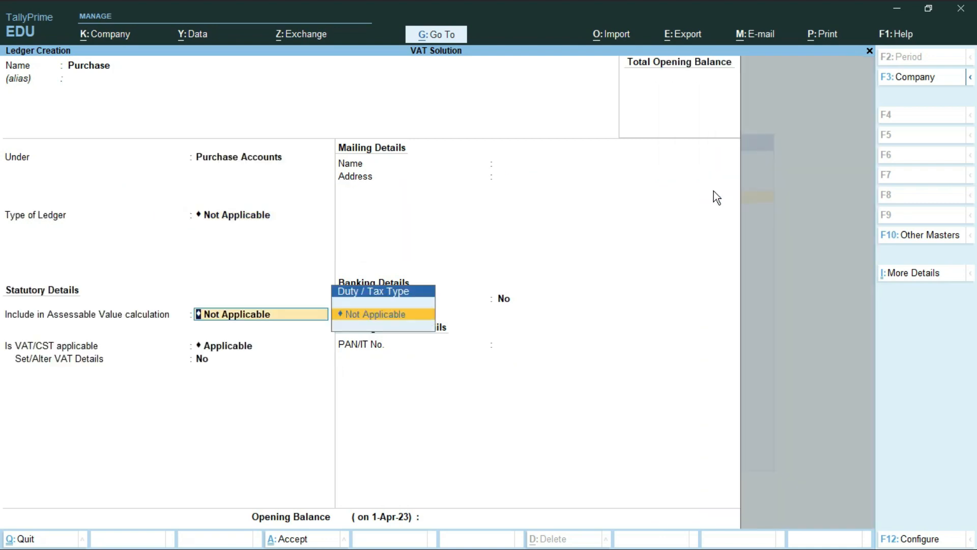
key("Return")
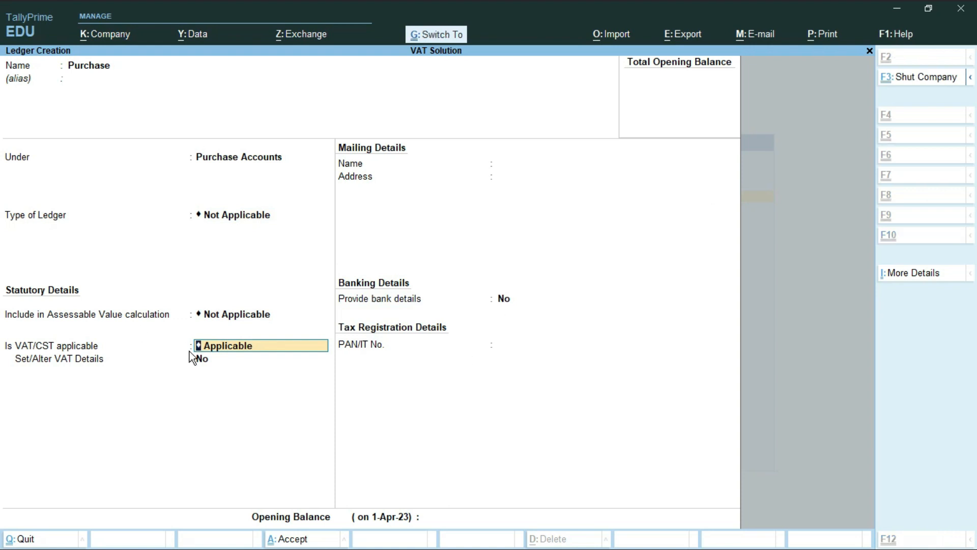
key("ctrl+2")
left_click_drag(179, 331, 348, 360)
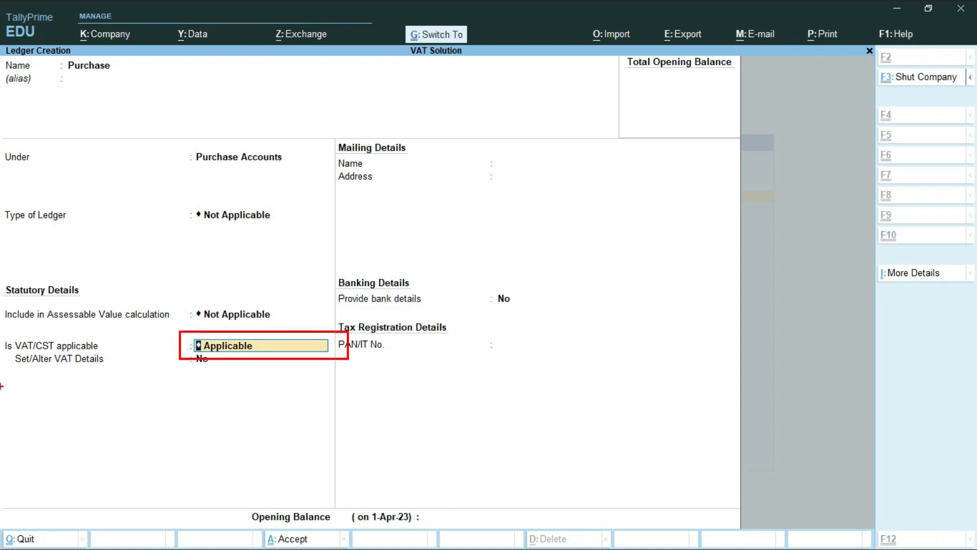
mouse_move(3, 330)
left_mouse_down()
mouse_move(26, 357)
mouse_move(250, 363)
mouse_move(261, 353)
left_mouse_up()
key("Escape")
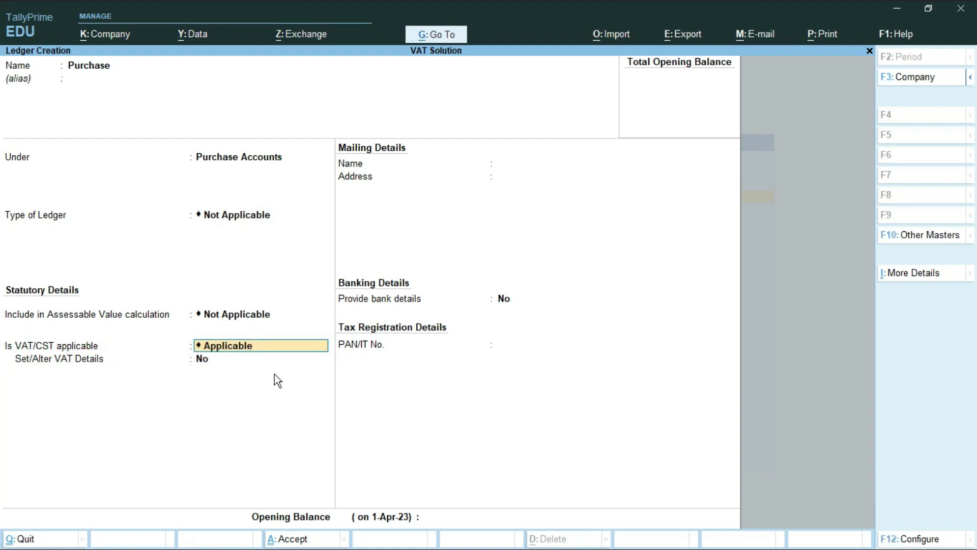
key("Return")
key("Return")
key("Return")
key("Return")
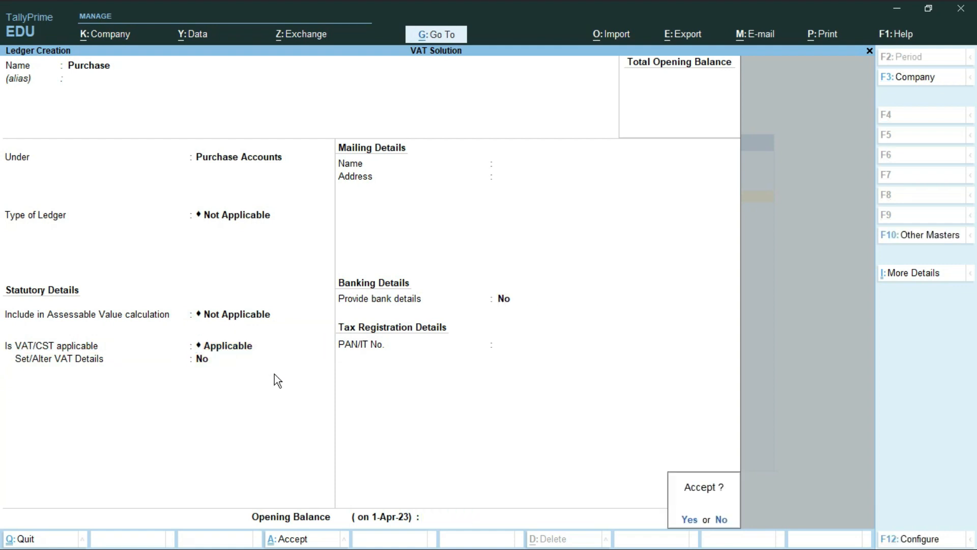
key("Return")
- Name the next ledger VAT@18% and place it under Duties & Taxes
type("V")
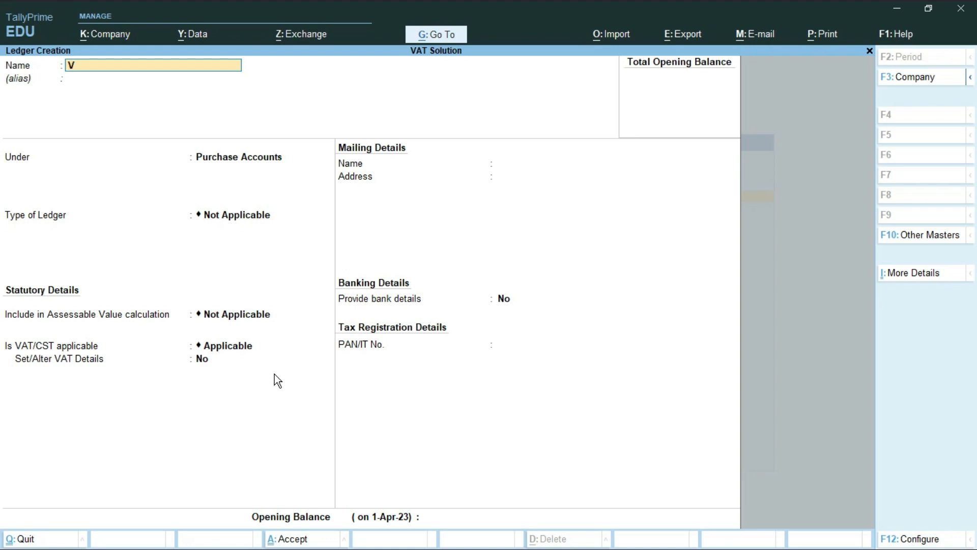
type("AT@18%")
key("Return")
type("D")
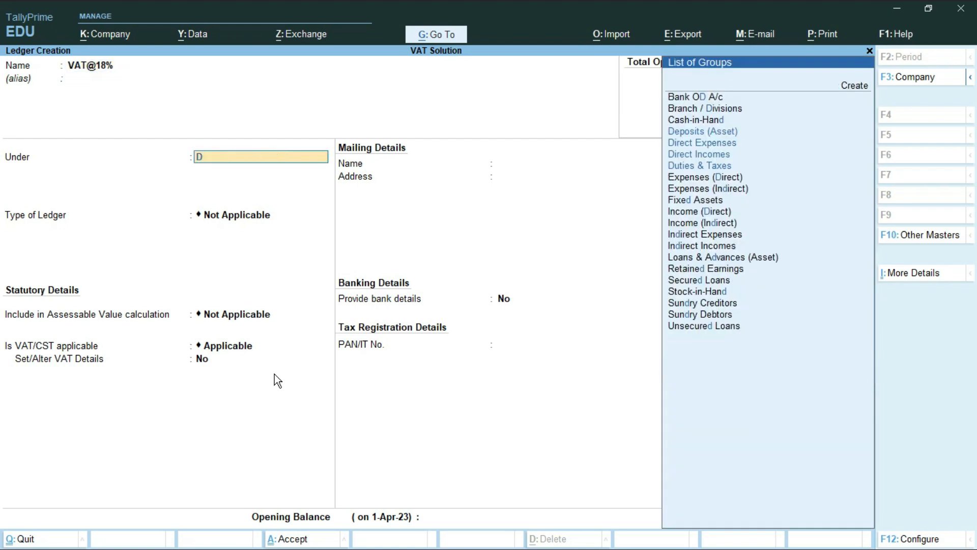
key("Down")
key("Down")
key("Down")
key("ctrl")
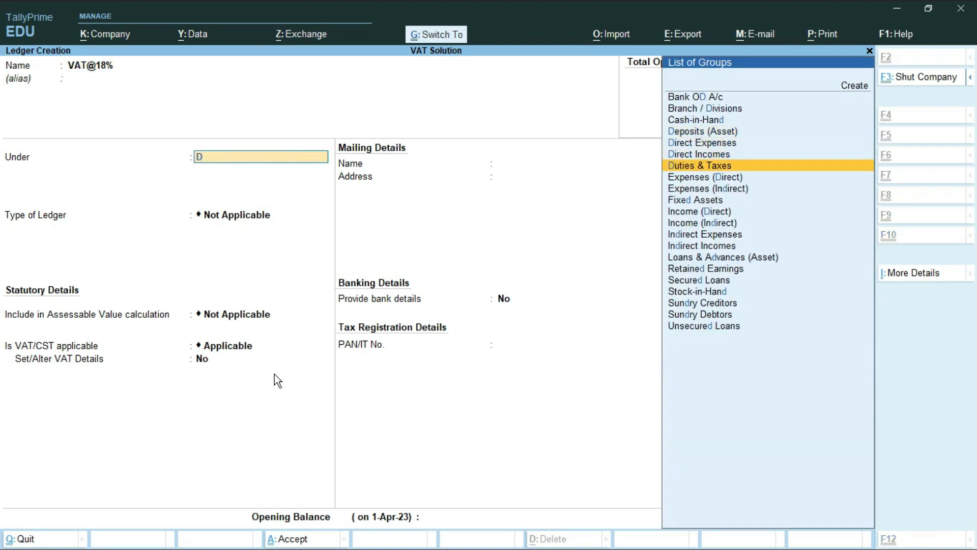
left_click_drag(654, 151, 752, 176)
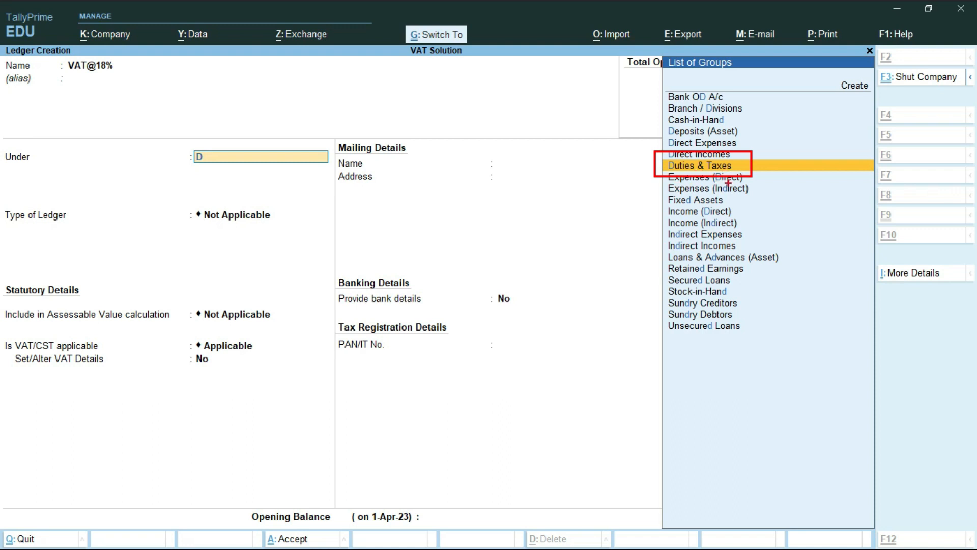
key("Escape")
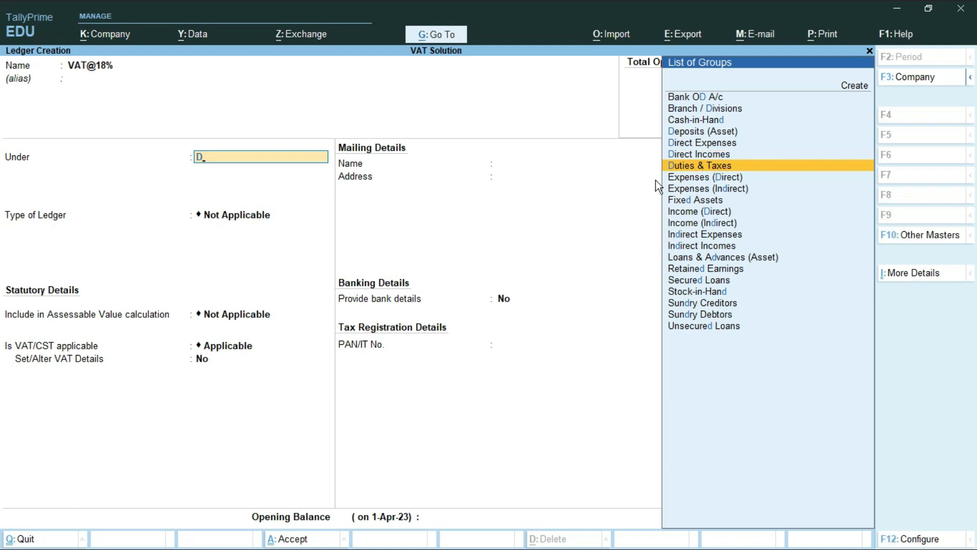
key("Return")
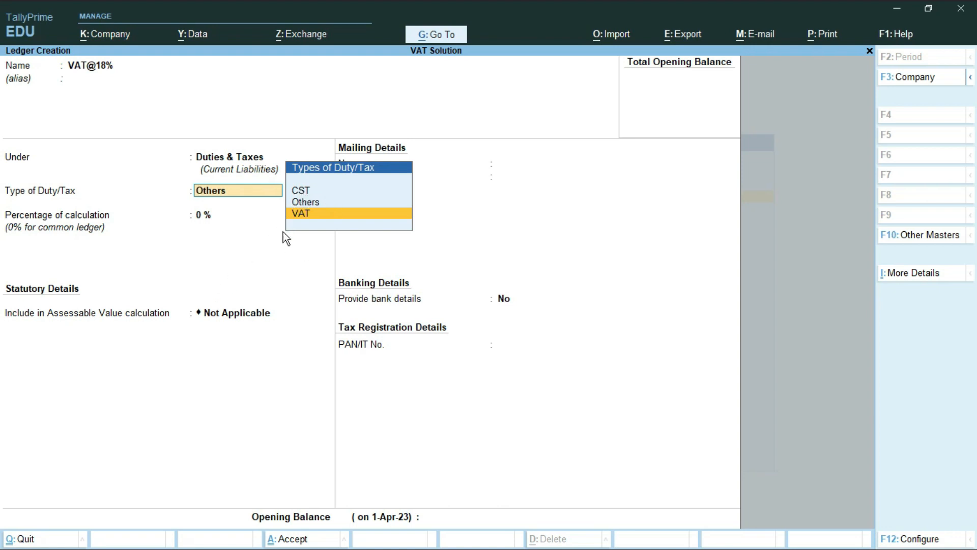
- Set the VAT@18% ledger's duty/tax type to VAT, keep 0 % calculation and no rounding method, and save it
key("Return")
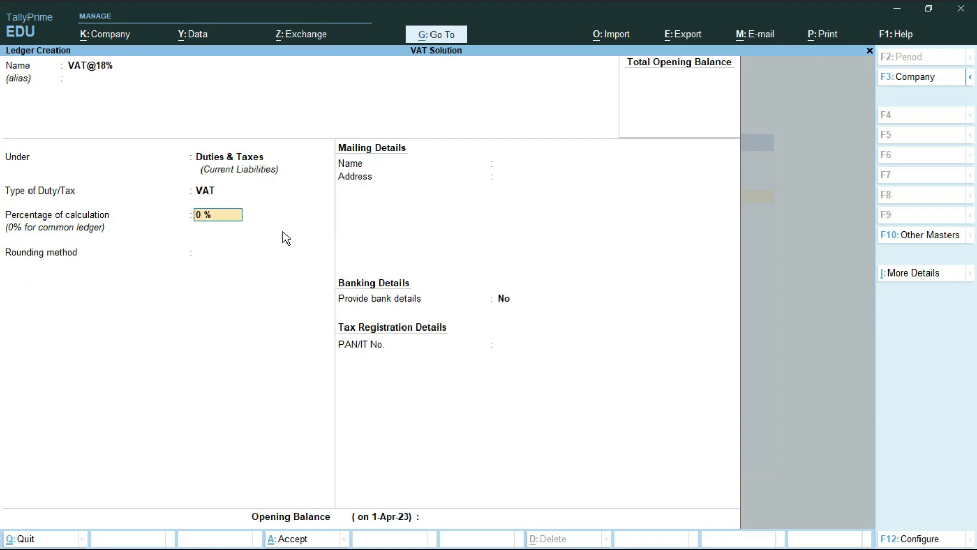
key("Return")
key("Return")
key("Return")
key("Return")
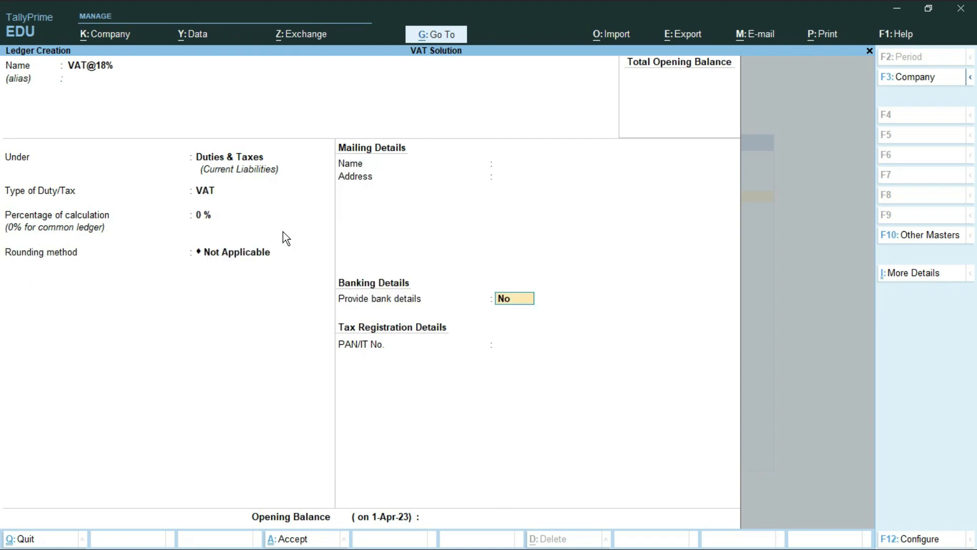
key("Return")
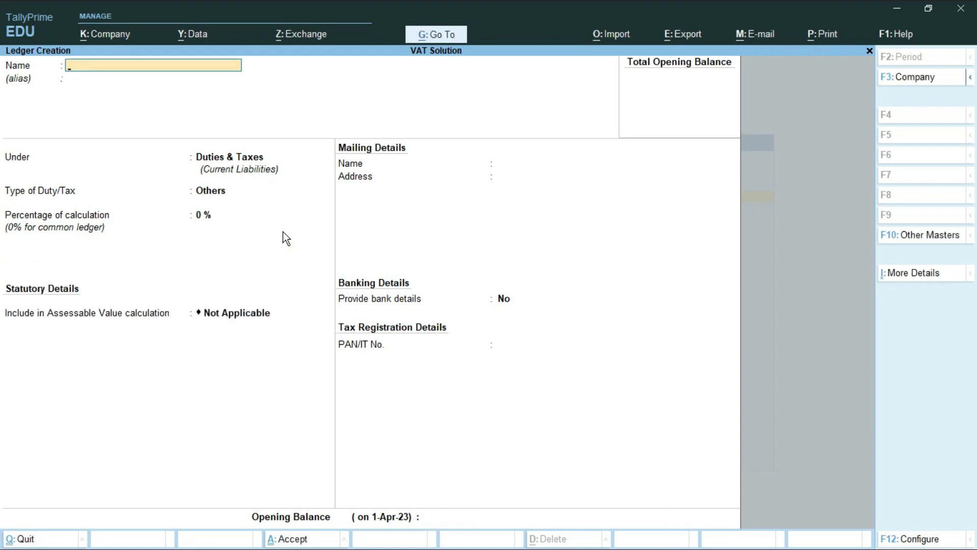
- Leave ledger creation and start a new stock item named Petrol
key("Escape")
key("Return")
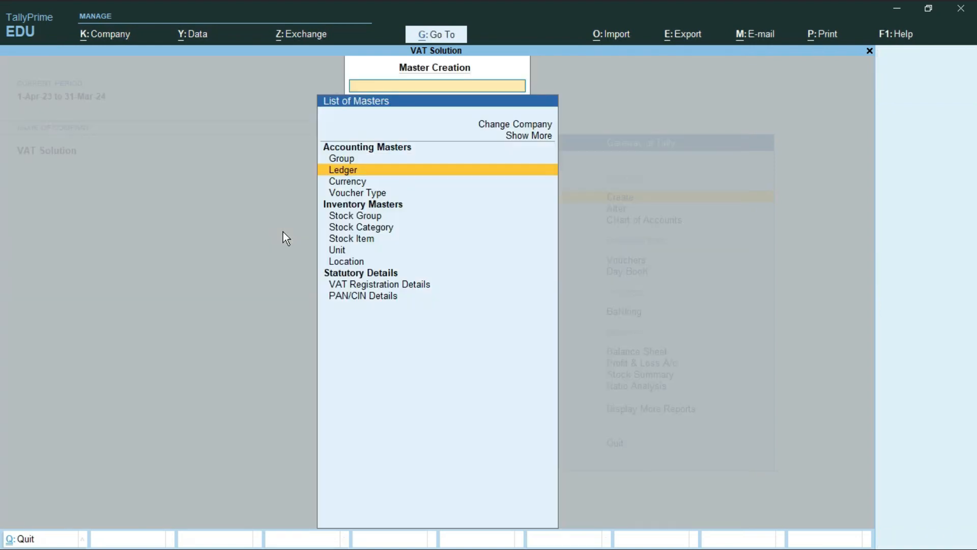
key("Down")
key("Down")
key("Down")
key("Down")
key("Down")
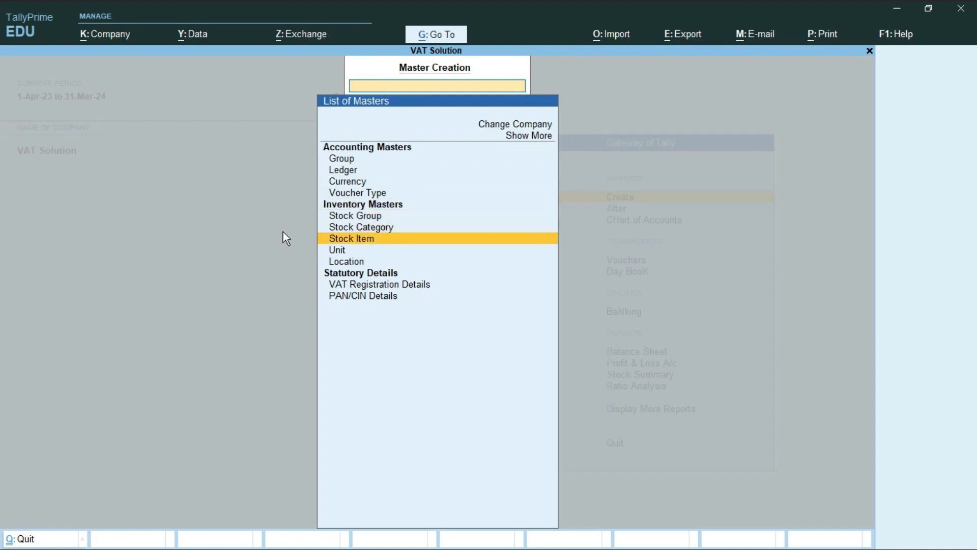
key("Return")
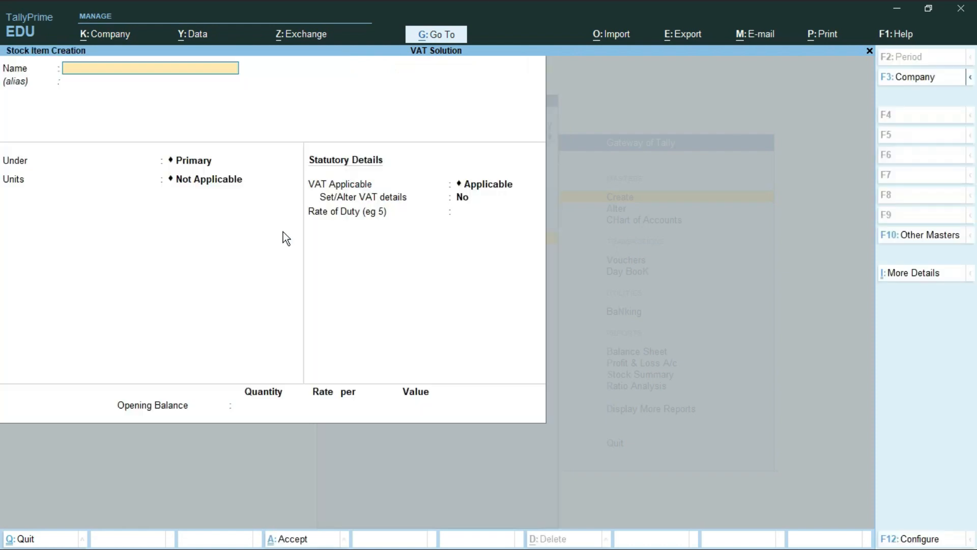
type("Petrol")
key("Return")
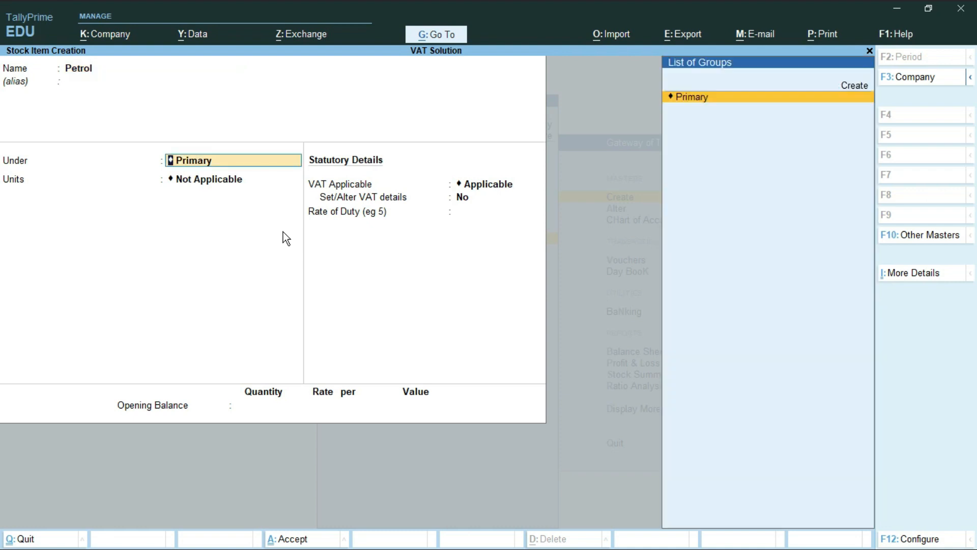
- Create a stock group named Turbine Fuel under Primary for Petrol, without adding item quantities, and save it
key("alt+c")
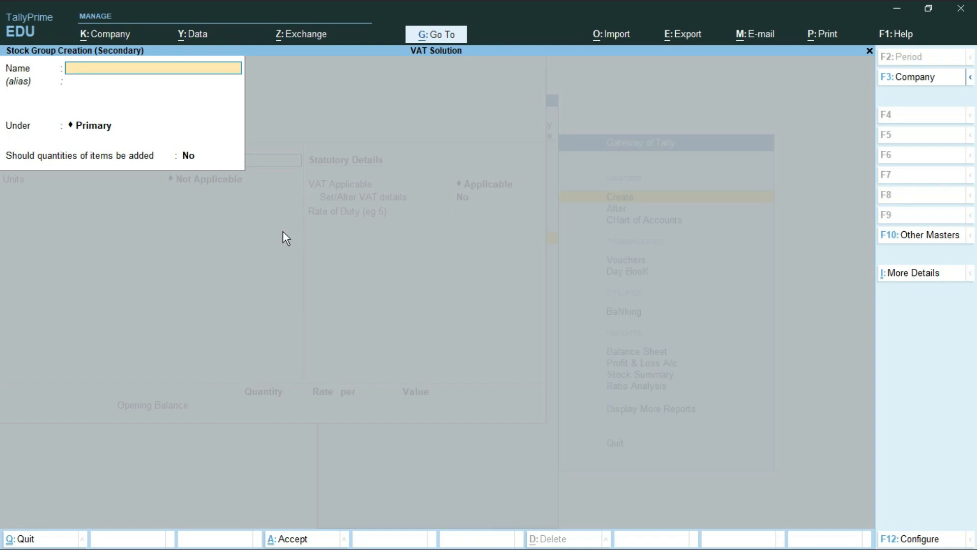
type("Turbine Fuel")
key("Return")
key("Return")
key("Return")
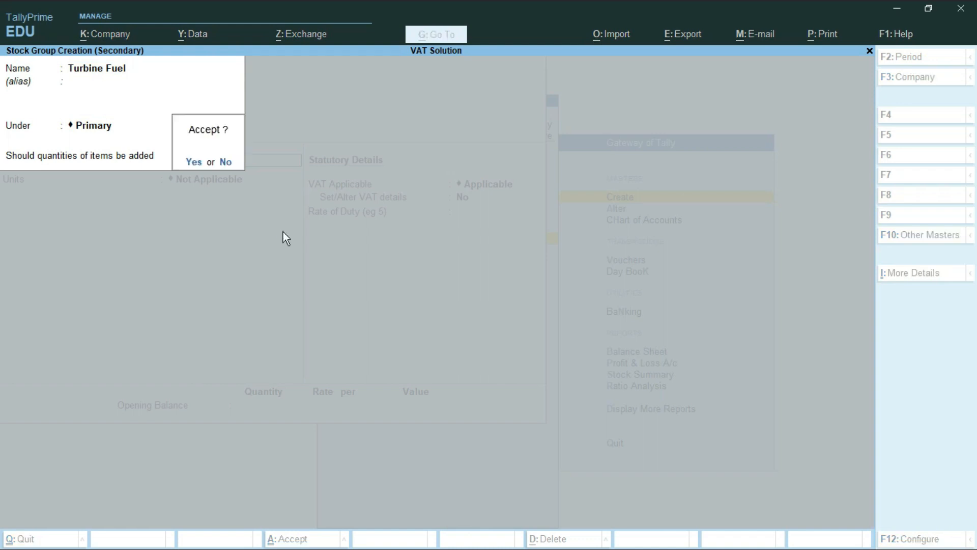
key("Return")
- Create the simple unit Ltr with 0 decimal places and assign it to Petrol
key("alt+c")
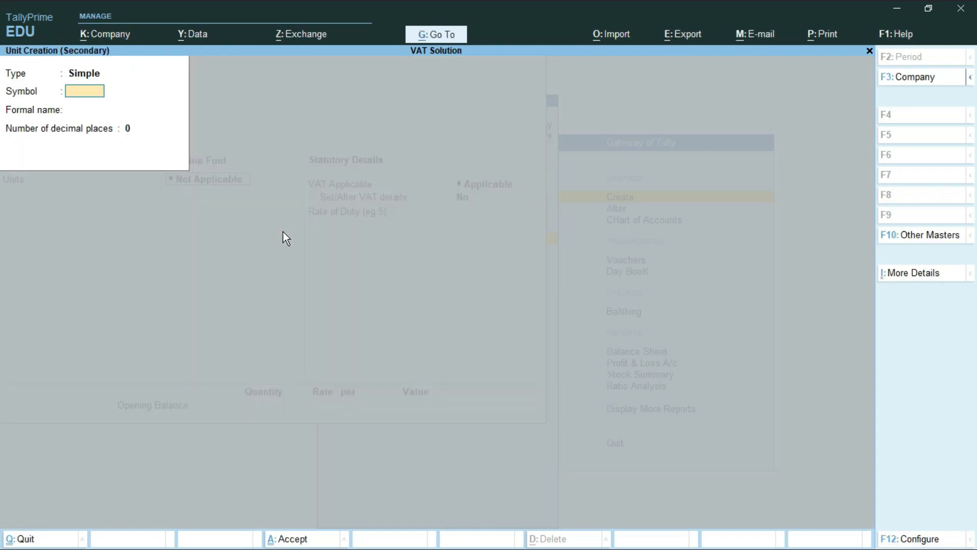
type("L")
key("Return")
key("Return")
key("Return")
key("Return")
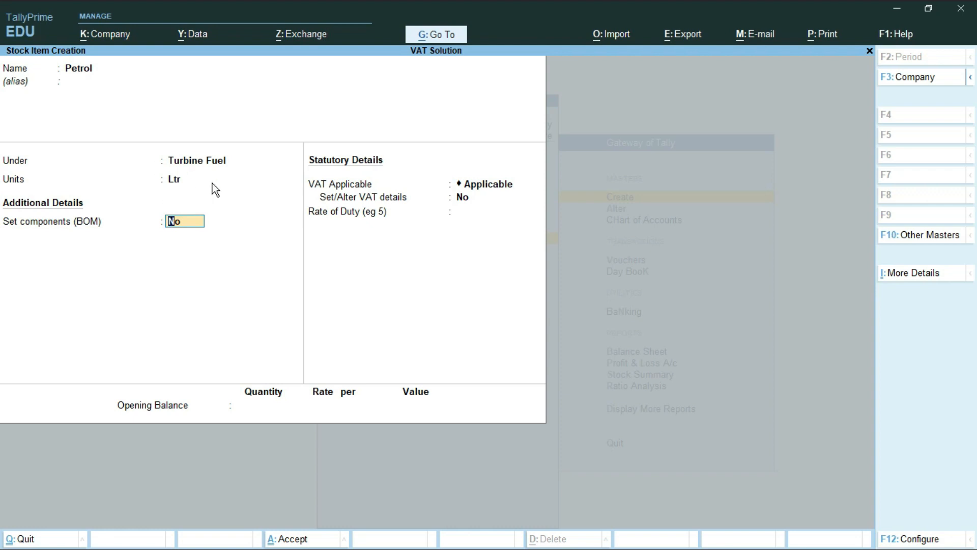
- Keep Petrol's BOM components at No, VAT as Applicable, VAT details at No and the duty rate blank, and save the item
key("Return")
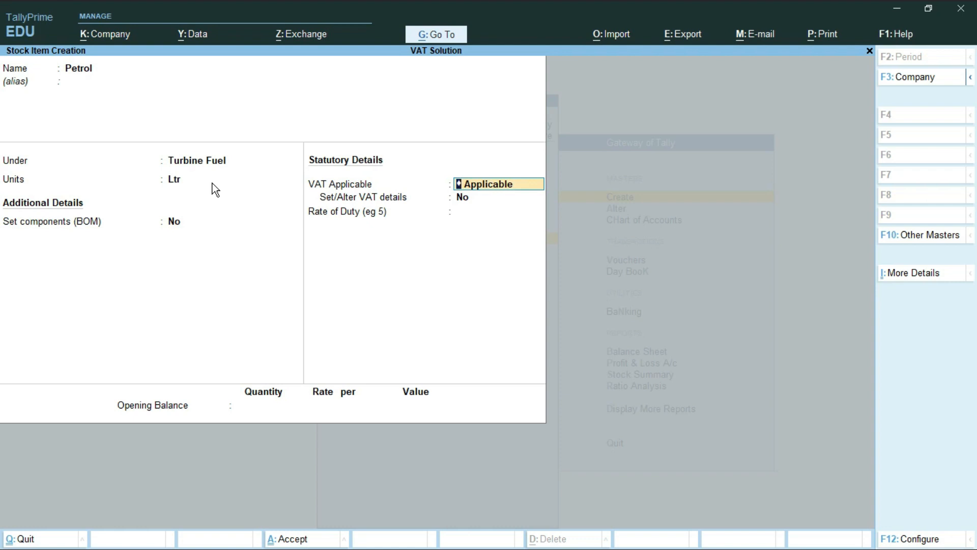
key("Return")
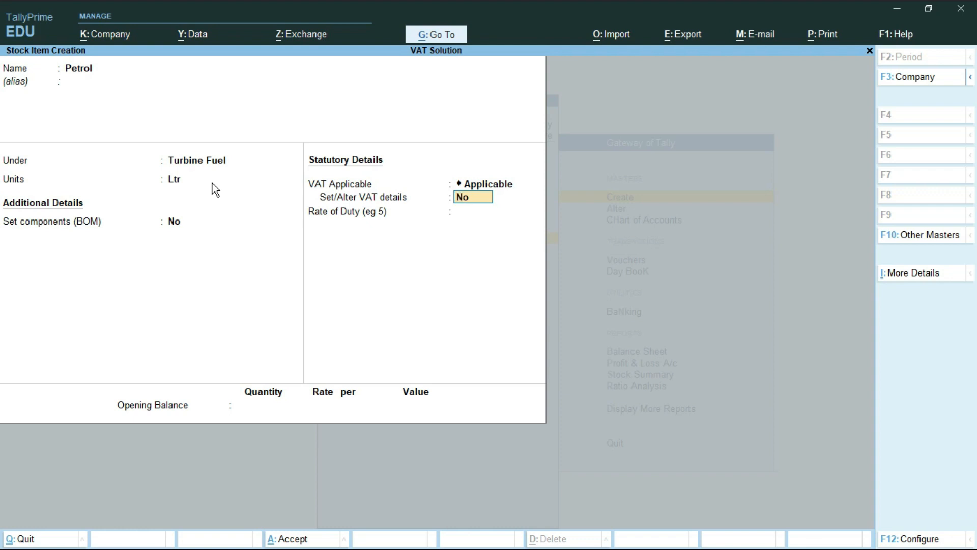
key("Return")
key("Return")
key("Return")
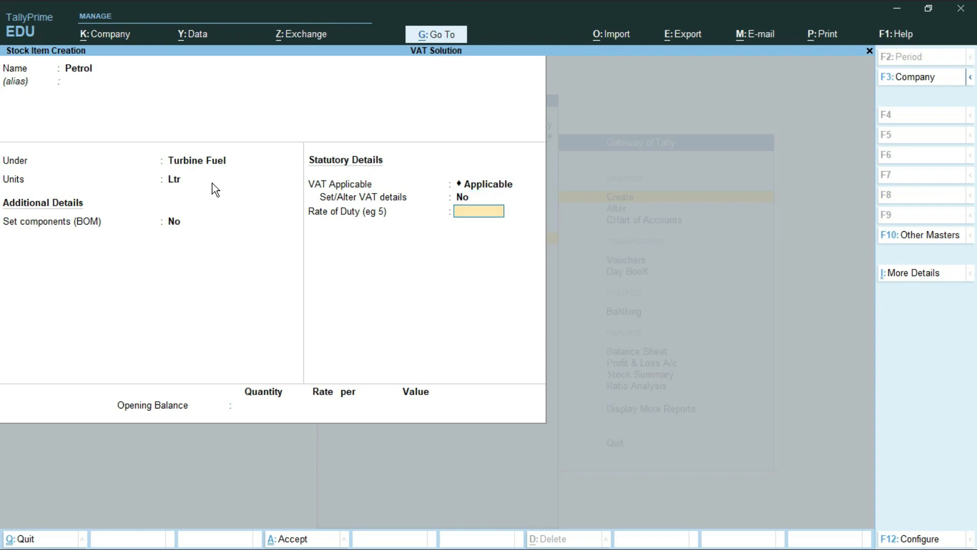
key("Return")
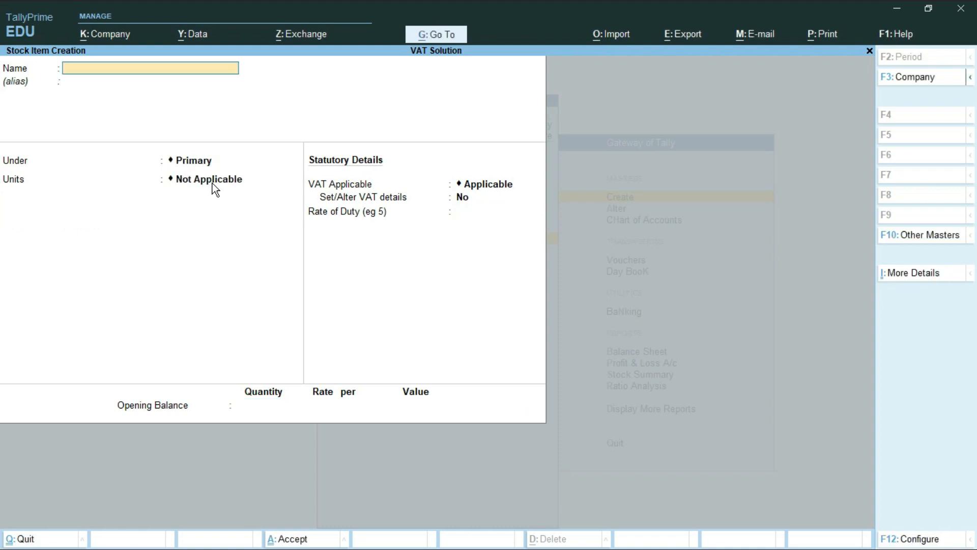
- Leave stock item creation and open a new purchase voucher
key("Escape")
key("Escape")
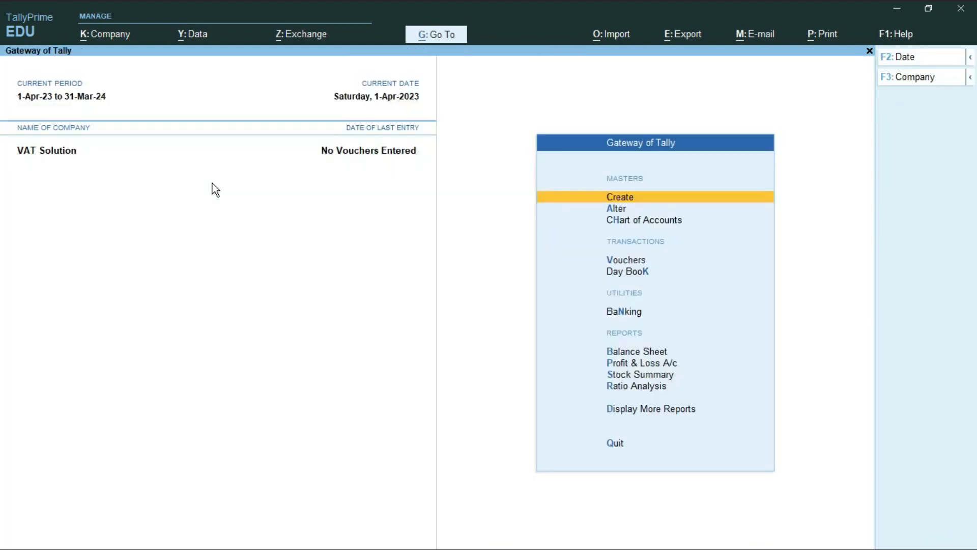
key("Down")
key("Down")
key("Down")
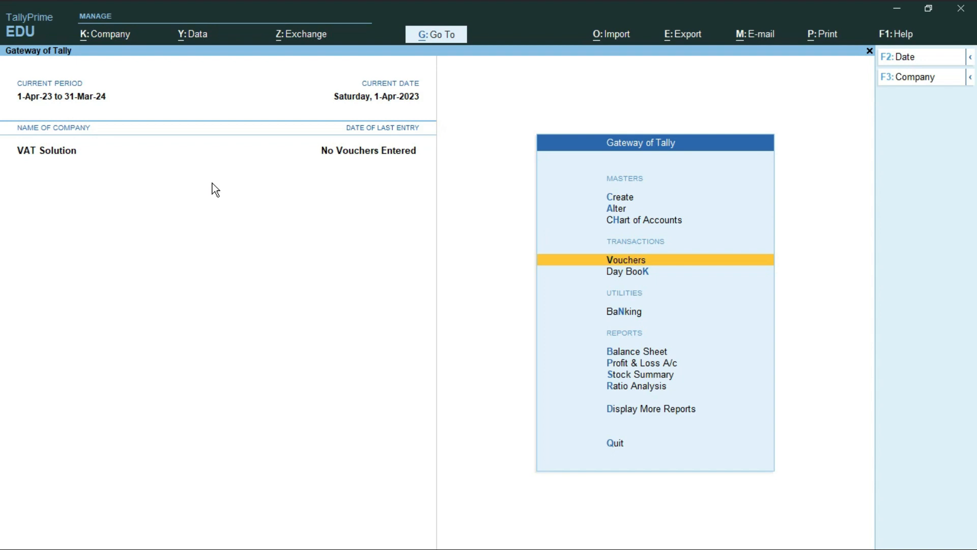
key("Return")
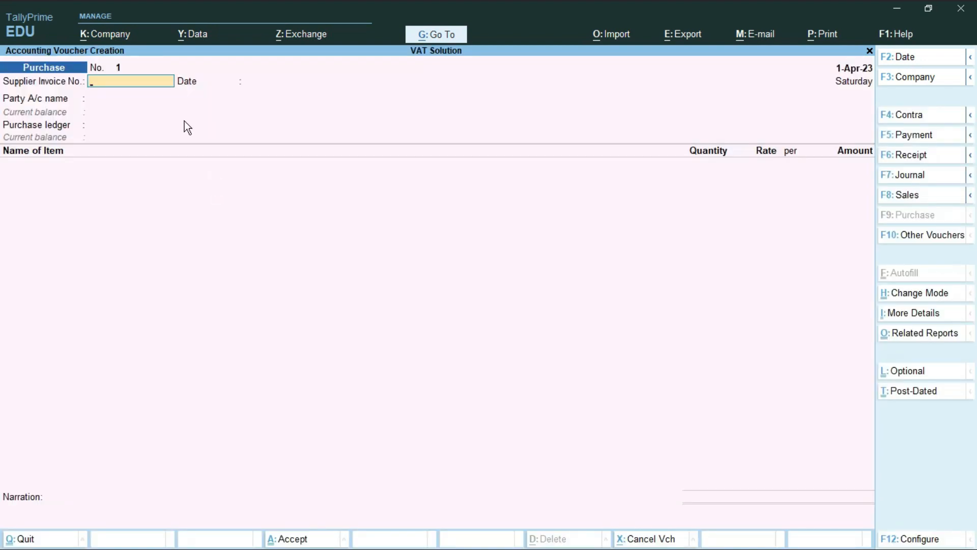
key("F5")
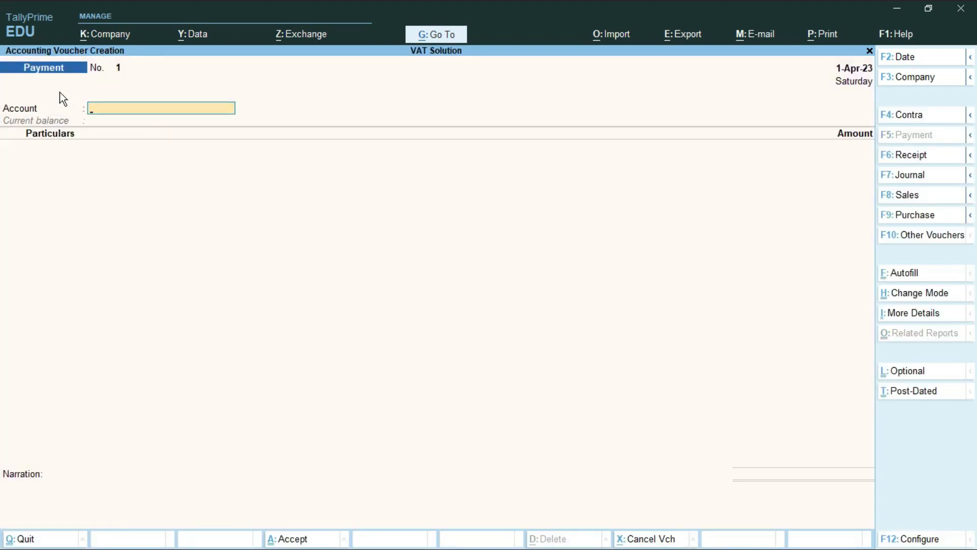
key("F9")
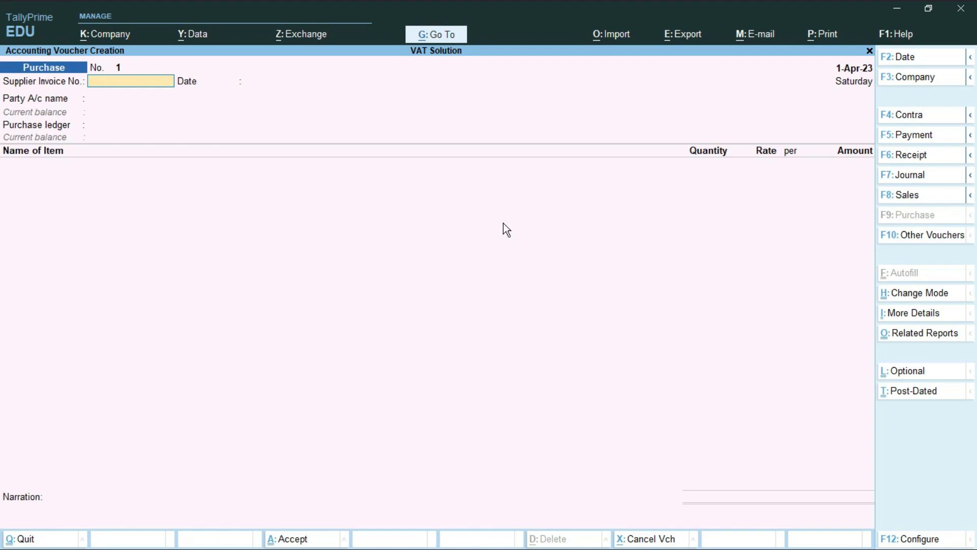
- Enter supplier invoice number IO-02 dated 1-Apr-23 and choose Indian Oil as the party account
type("IO-02")
key("Return")
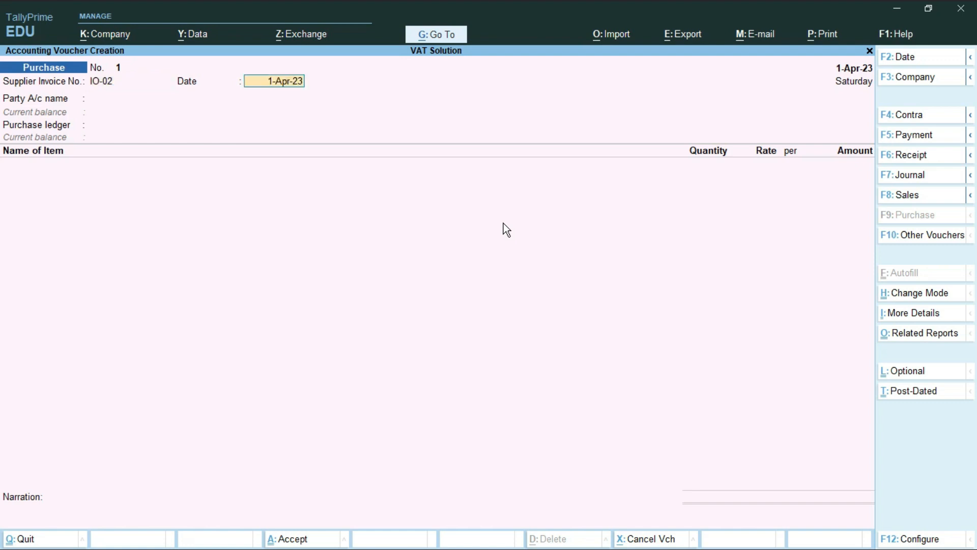
key("Return")
key("Down")
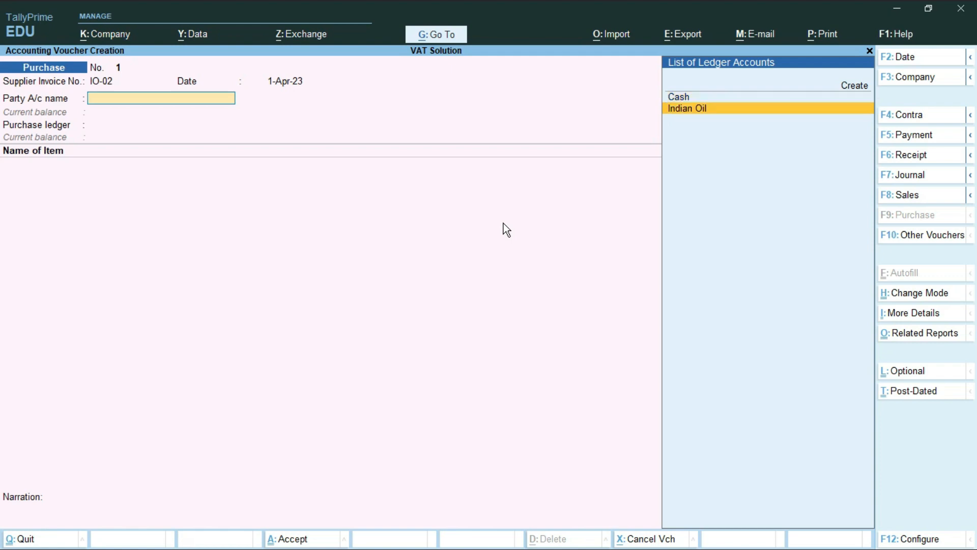
key("Return")
- Leave the receipt details blank and accept the default party details for Indian Oil
key("Return")
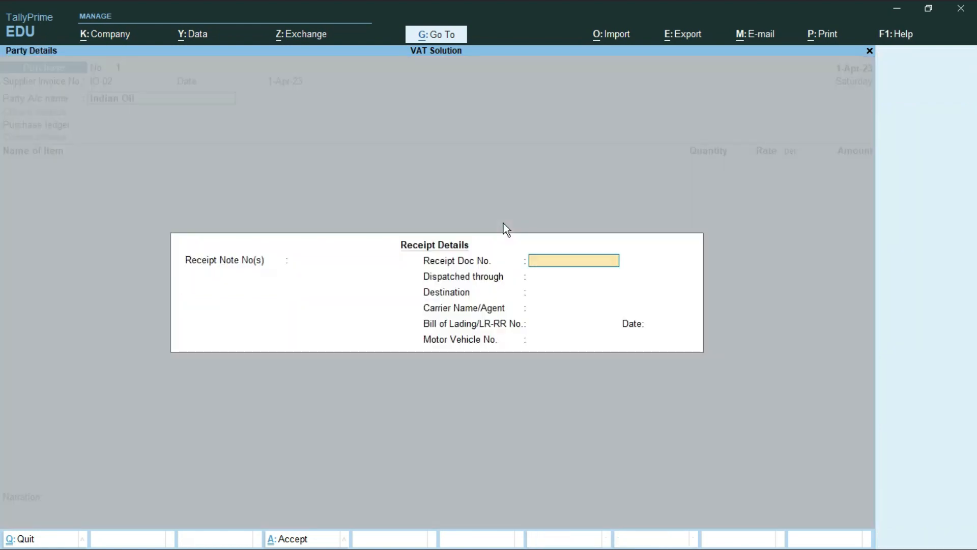
key("Return")
key("Return")
key("Return")
key("Return")
key("Return")
key("Return")
key("Return")
key("Return")
key("Return")
key("Return")
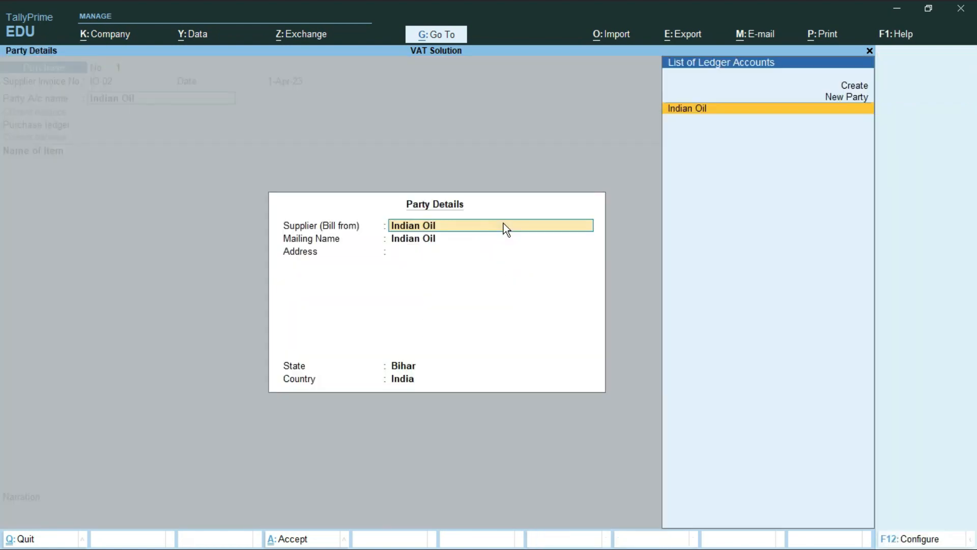
key("Return")
key("Return")
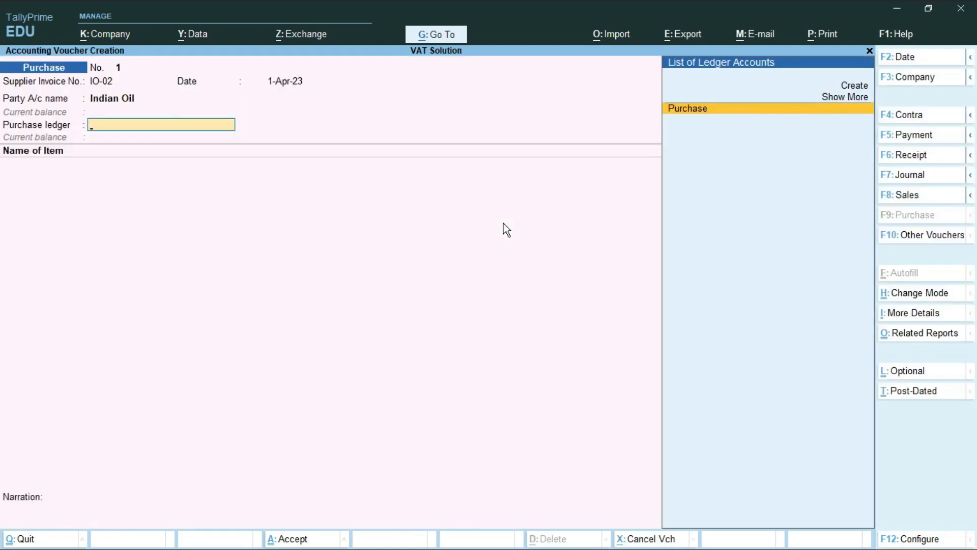
- Choose Purchase as the purchase ledger and add 150 Ltr of Petrol at a rate of 90 per Ltr
key("Return")
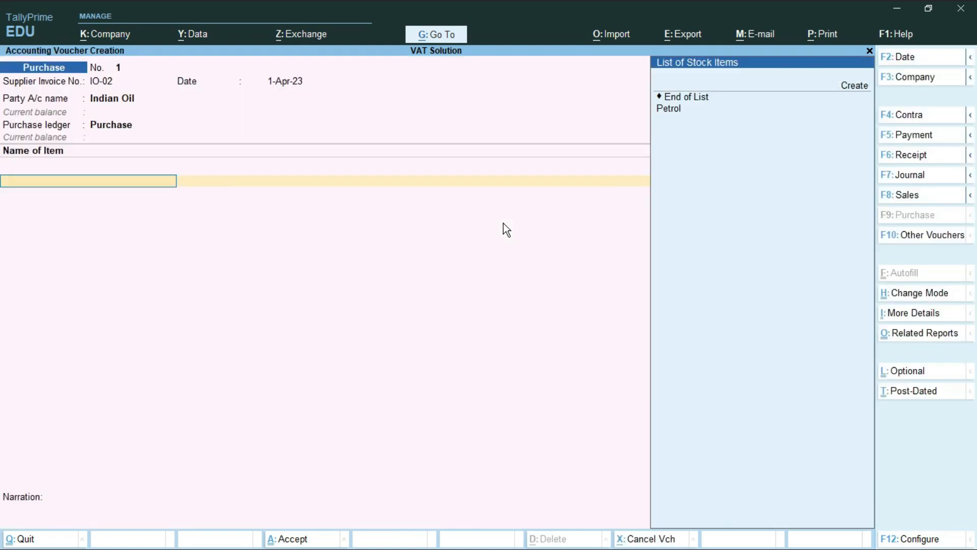
key("Return")
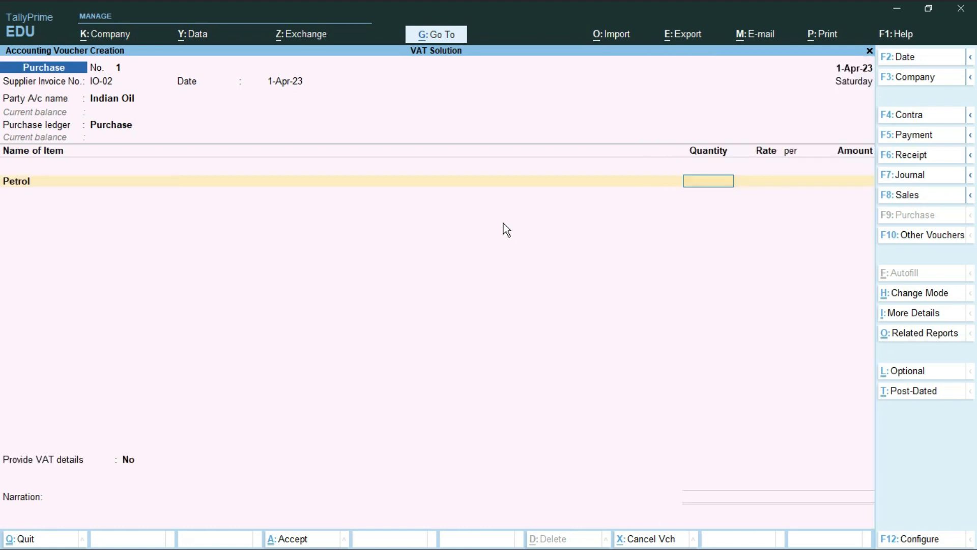
type("150")
key("Return")
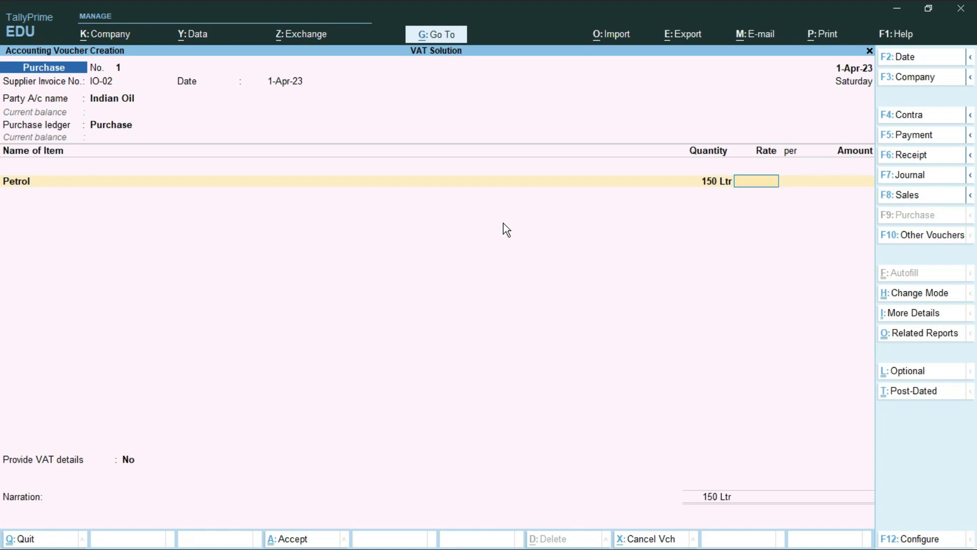
type("90")
key("Return")
key("Return")
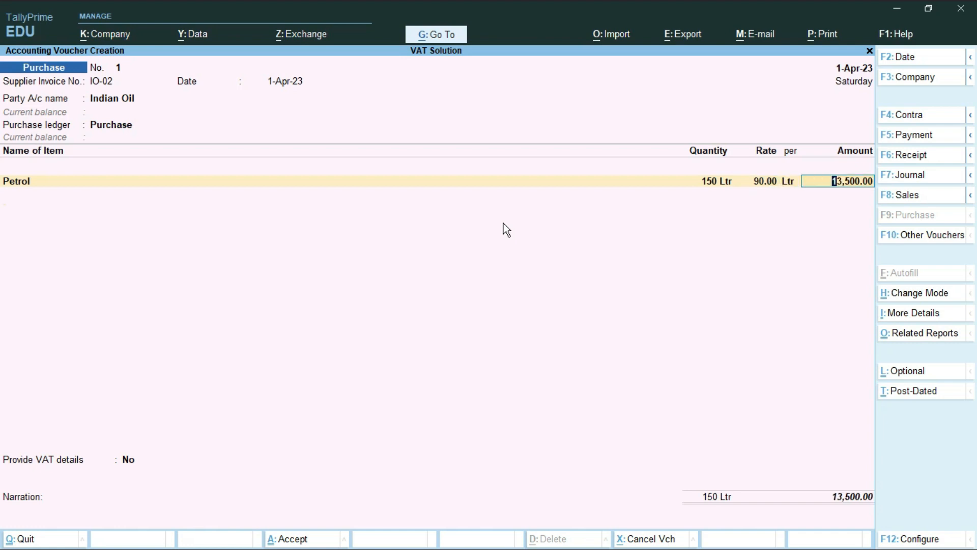
key("Return")
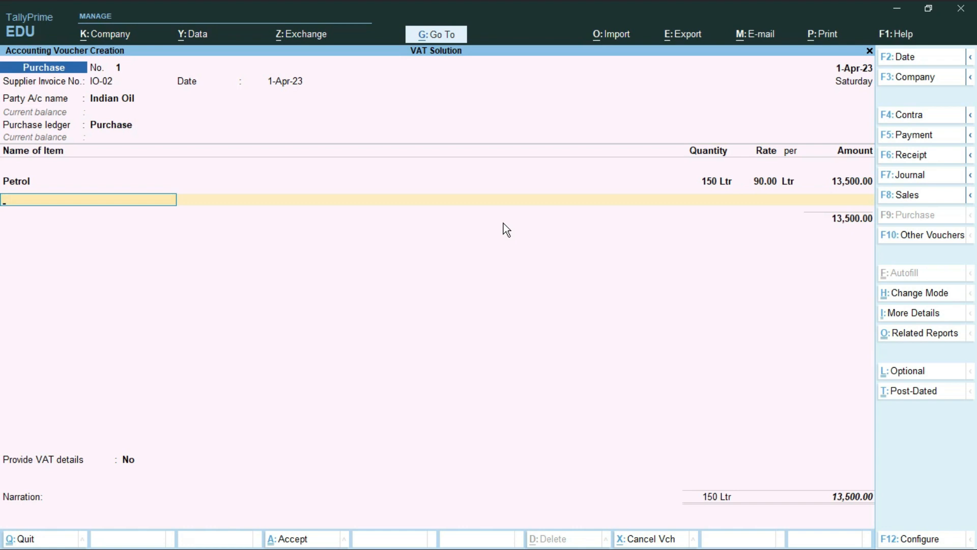
- Add the VAT@18% ledger with its calculated amount below Petrol, keep Provide VAT details at No and leave the narration blank
key("Return")
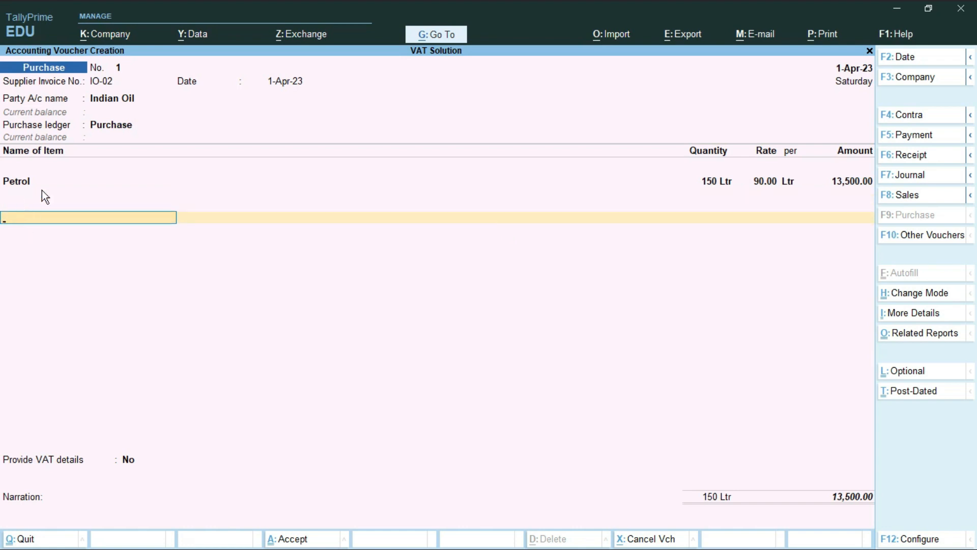
type("V")
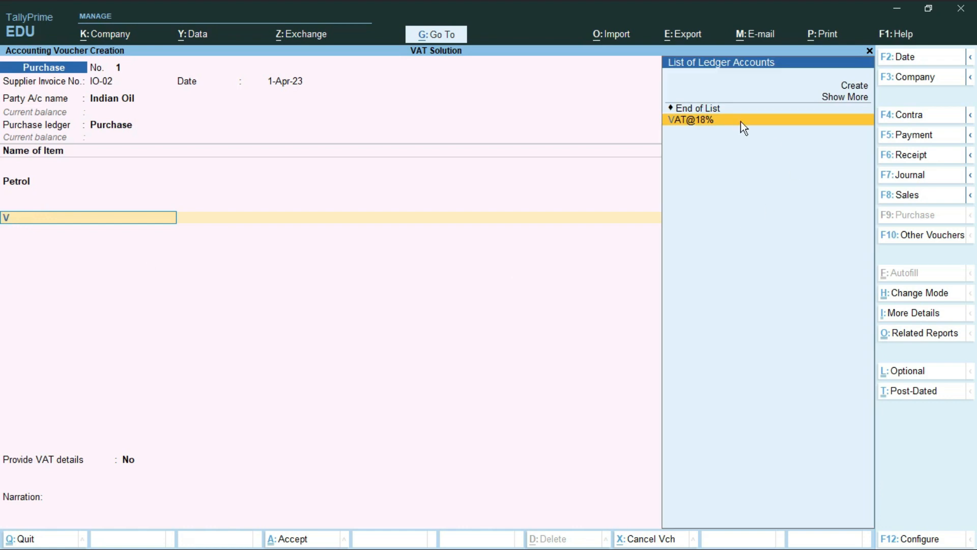
key("Return")
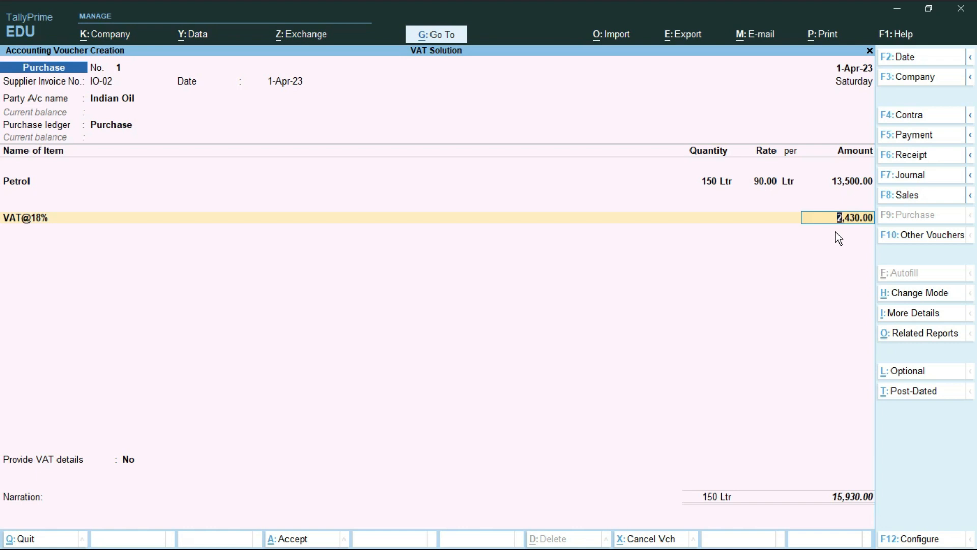
key("Return")
key("Return")
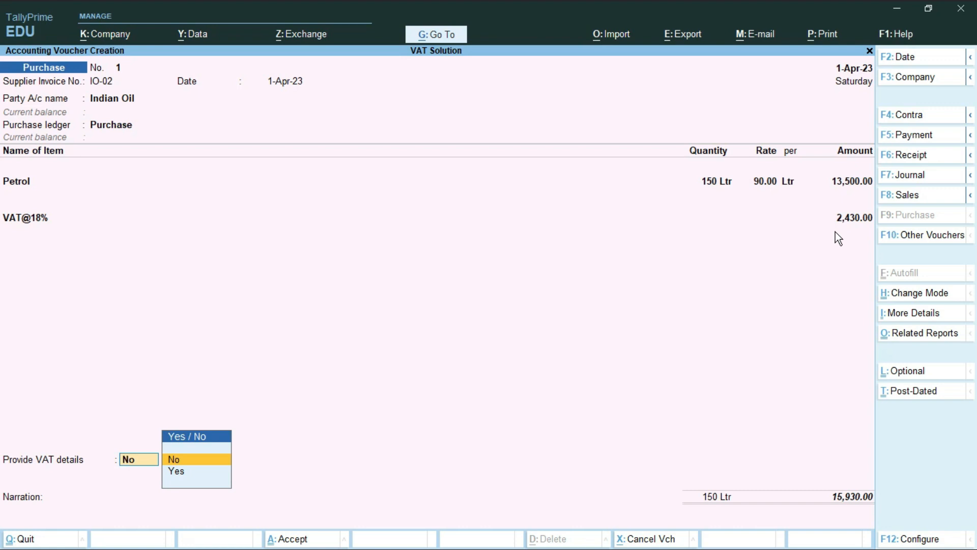
key("Return")
key("Return")
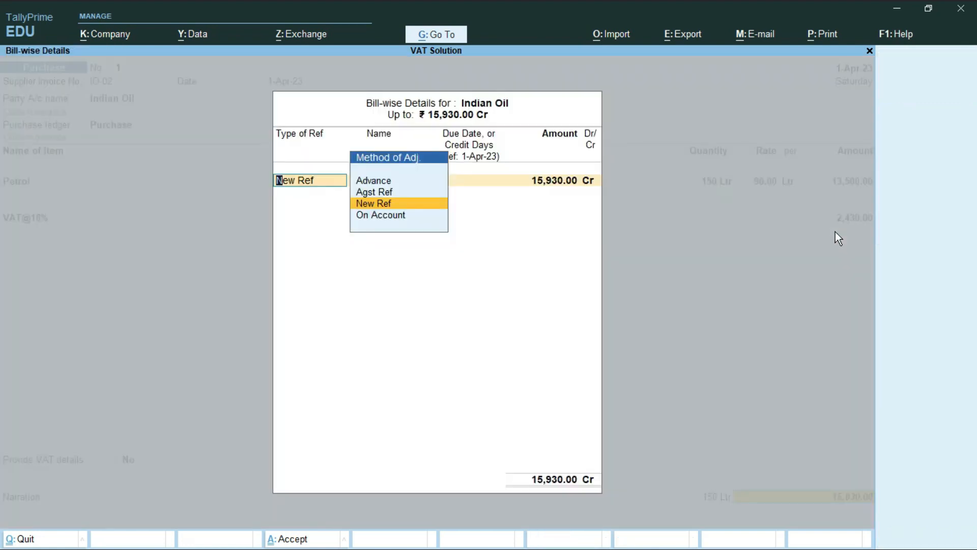
- Record the full credit amount for Indian Oil as New Ref IO-02, and save the purchase voucher
key("Return")
key("Return")
key("Return")
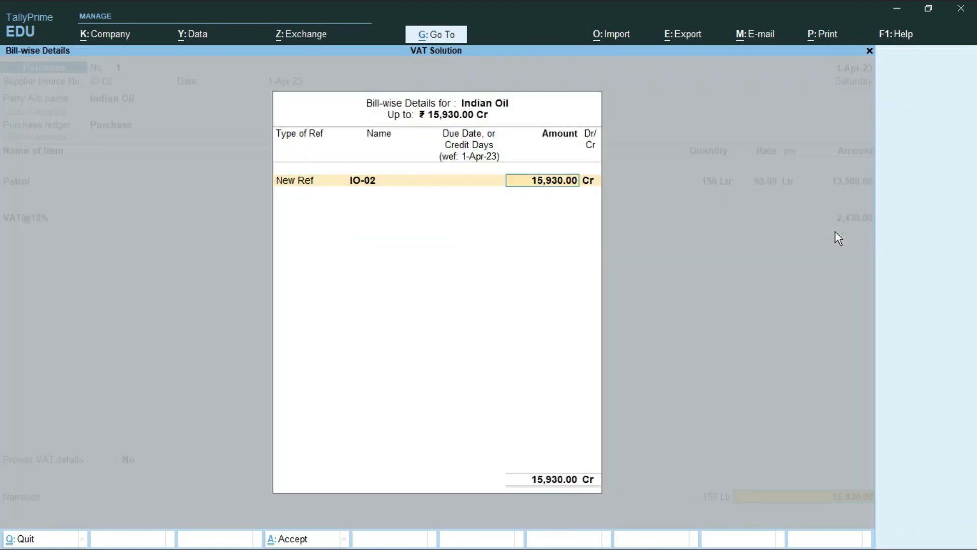
key("Return")
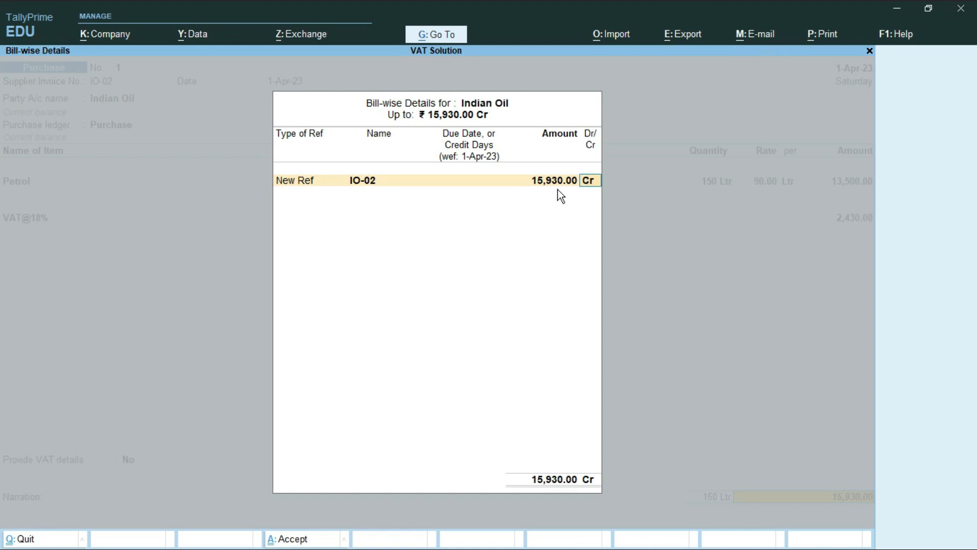
key("Return")
key("Return")
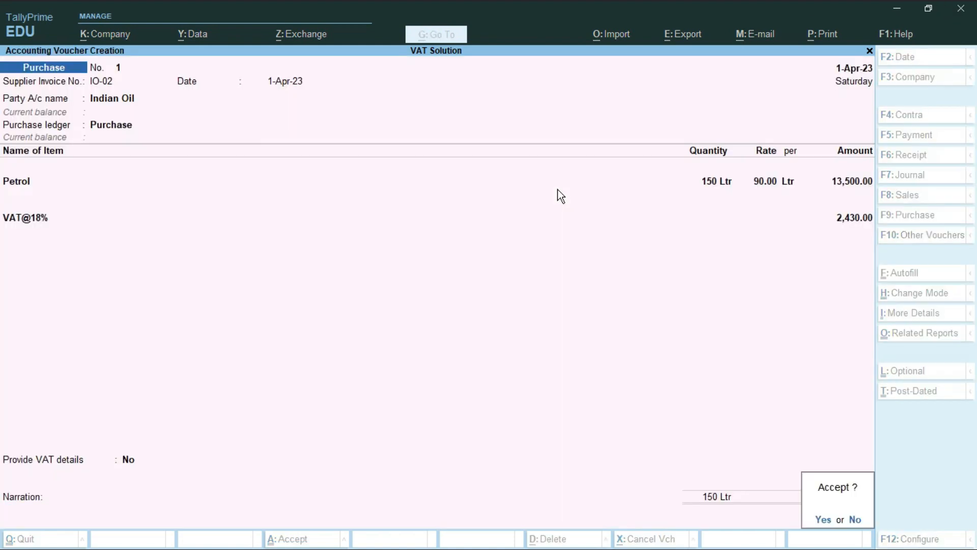
key("Return")
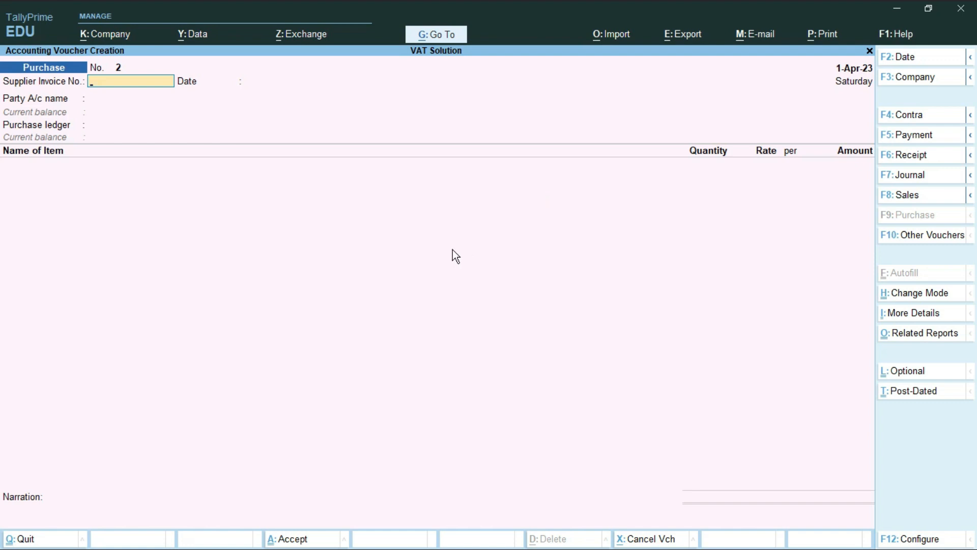
- Leave the blank purchase voucher and start a new payment voucher
key("Escape")
key("y")
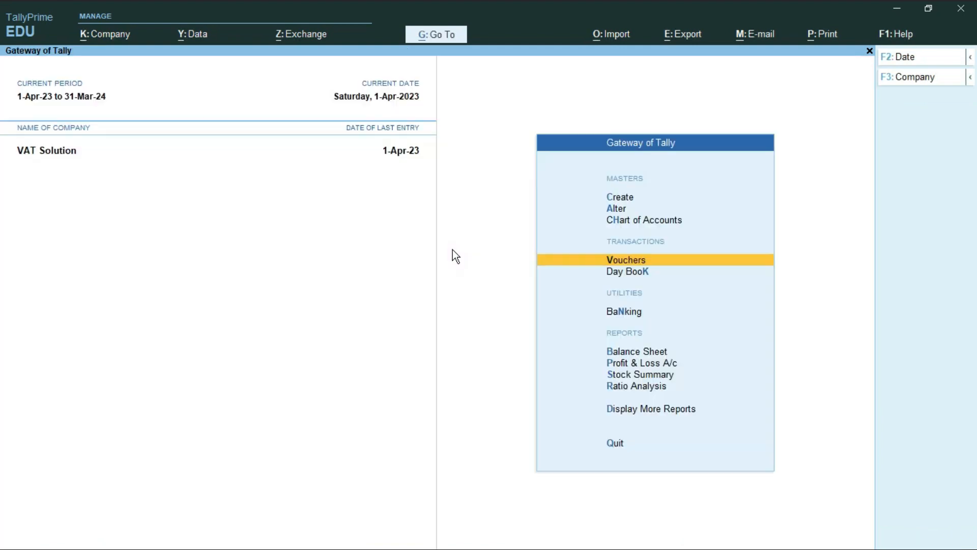
key("Return")
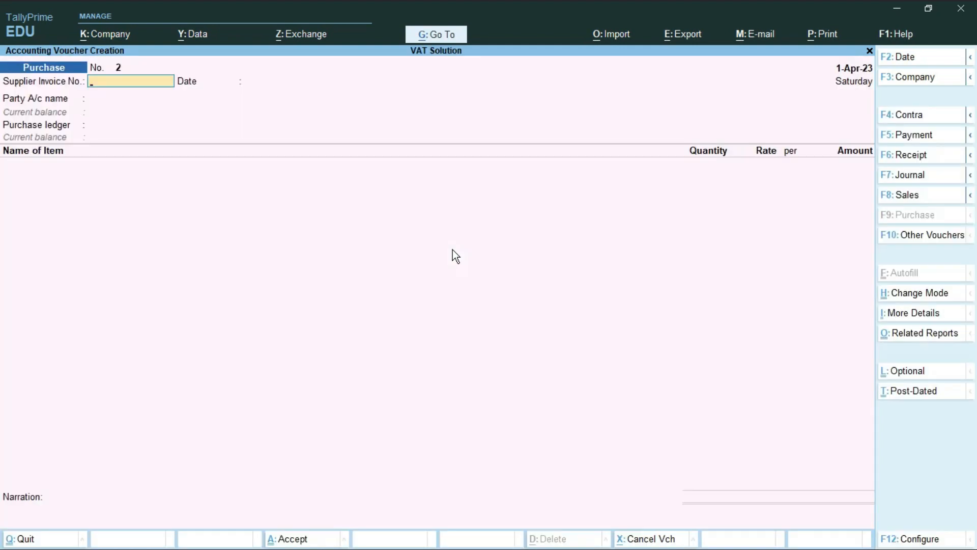
key("F5")
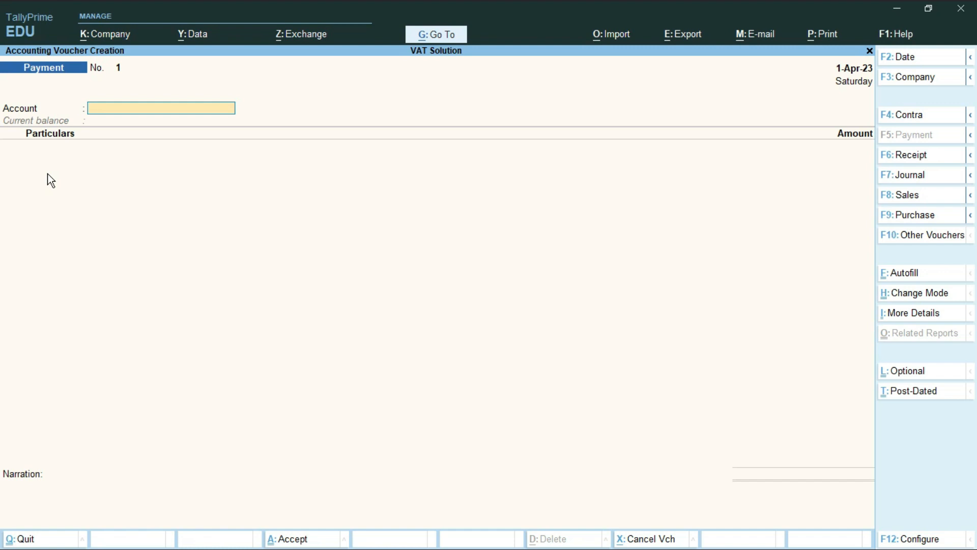
- Keep the payment voucher in Single Entry mode
key("ctrl+h")
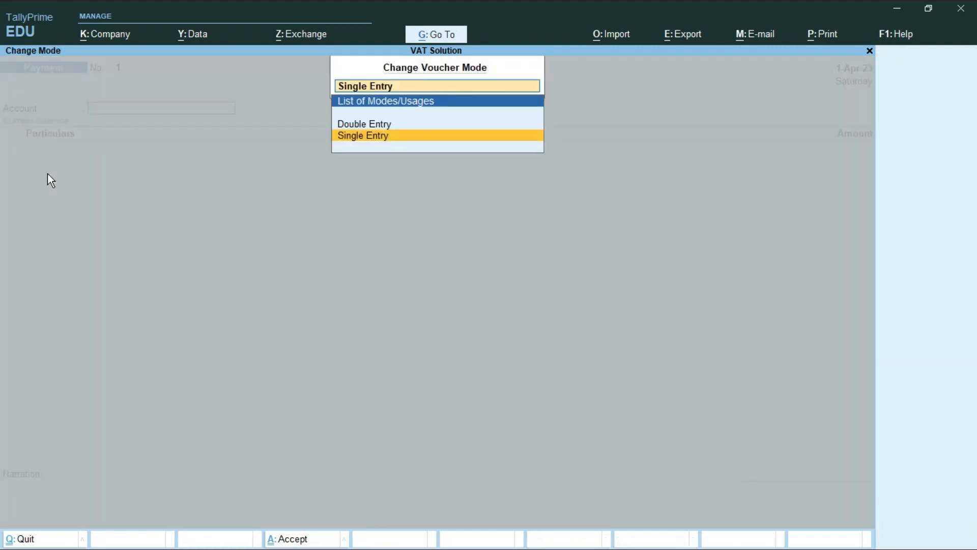
left_click(362, 141)
left_click(362, 137)
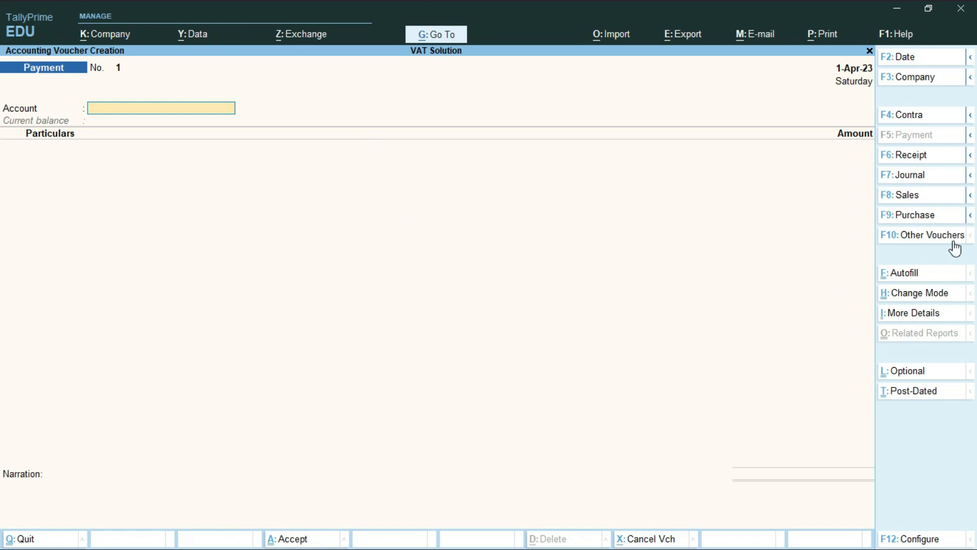
- Start autofilling the payment voucher as a Stat Payment with VAT as the tax type
left_click(914, 277)
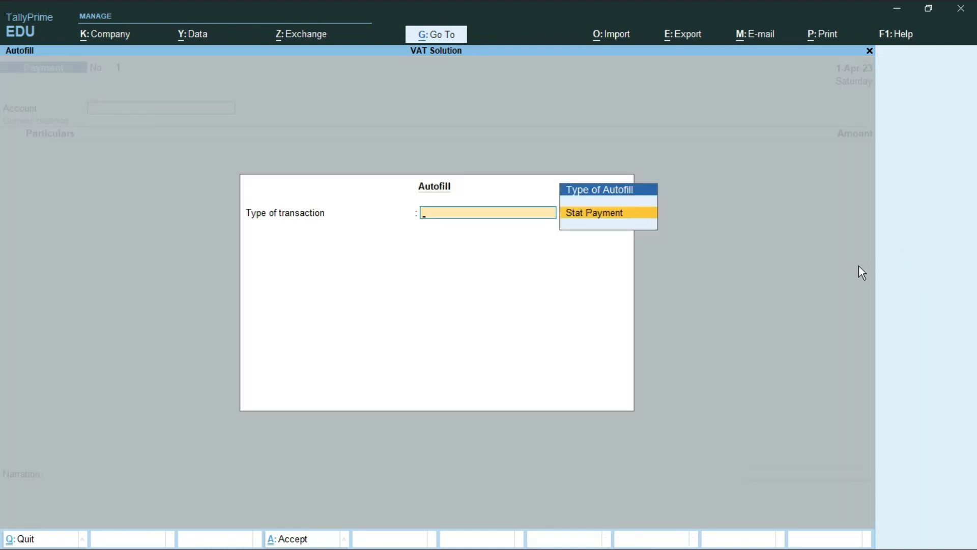
key("Escape")
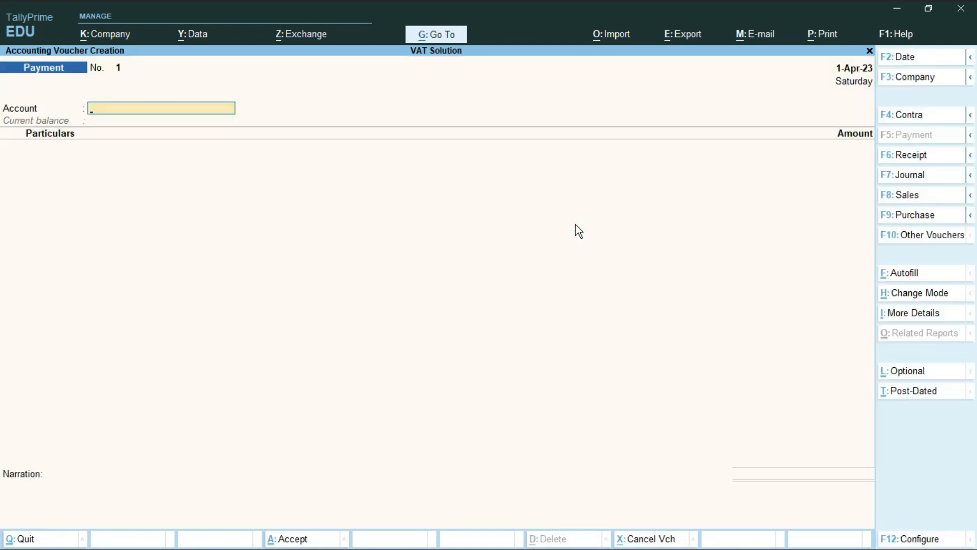
key("ctrl+e")
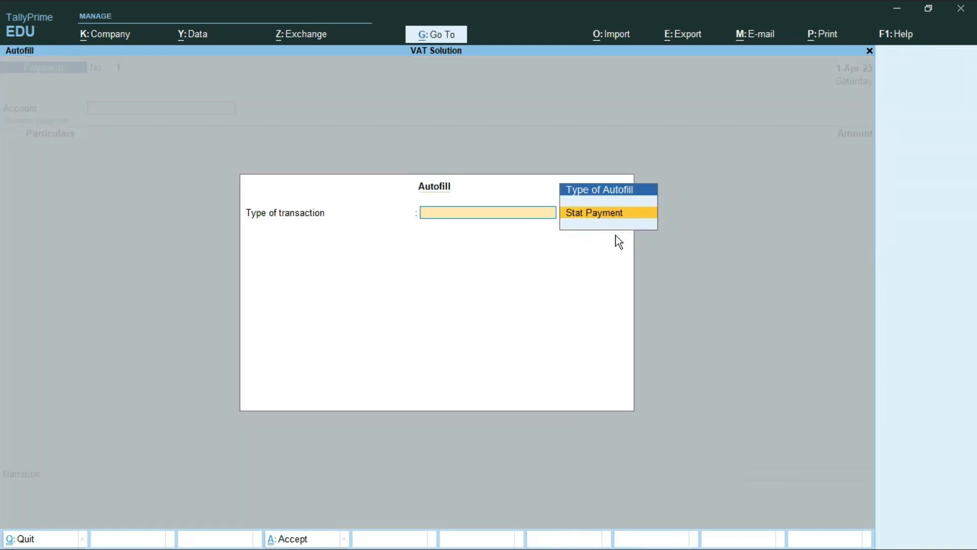
key("Return")
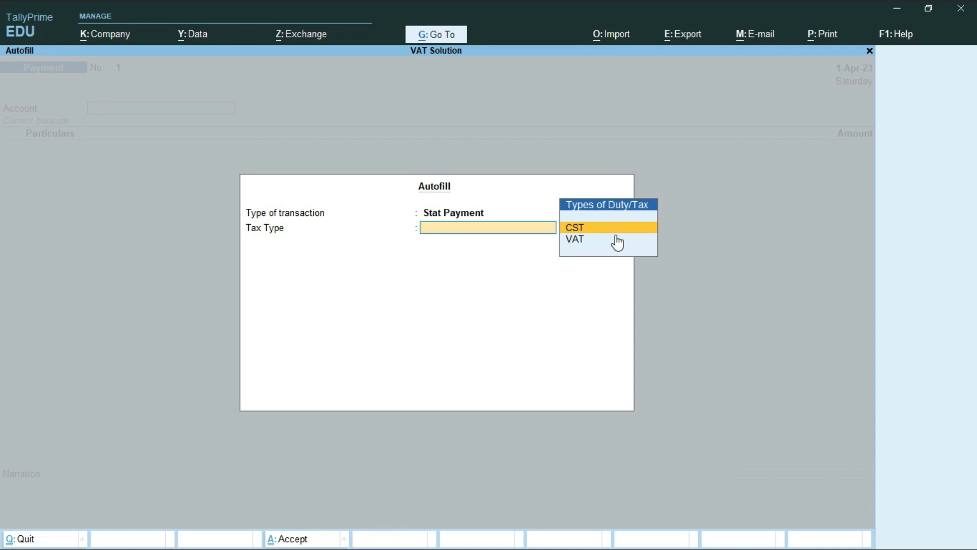
key("Down")
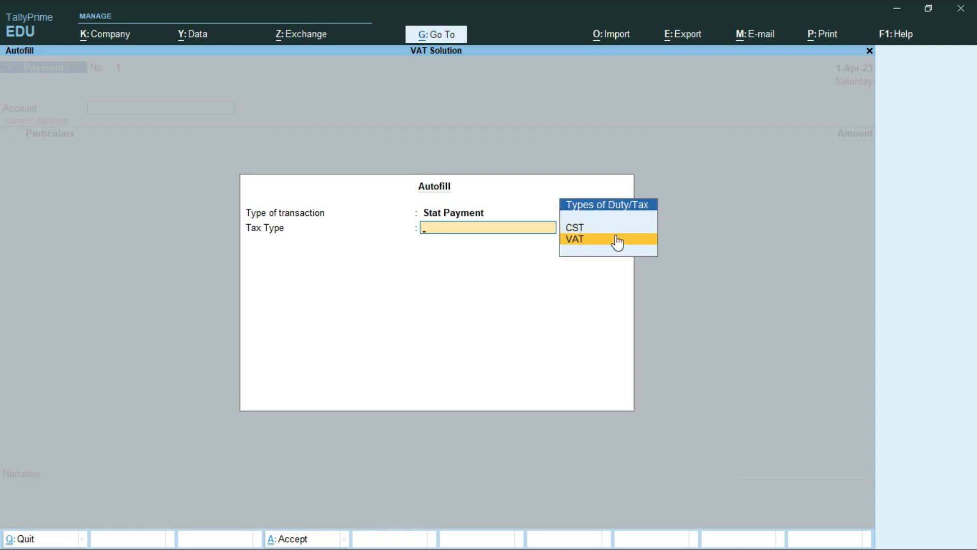
key("Return")
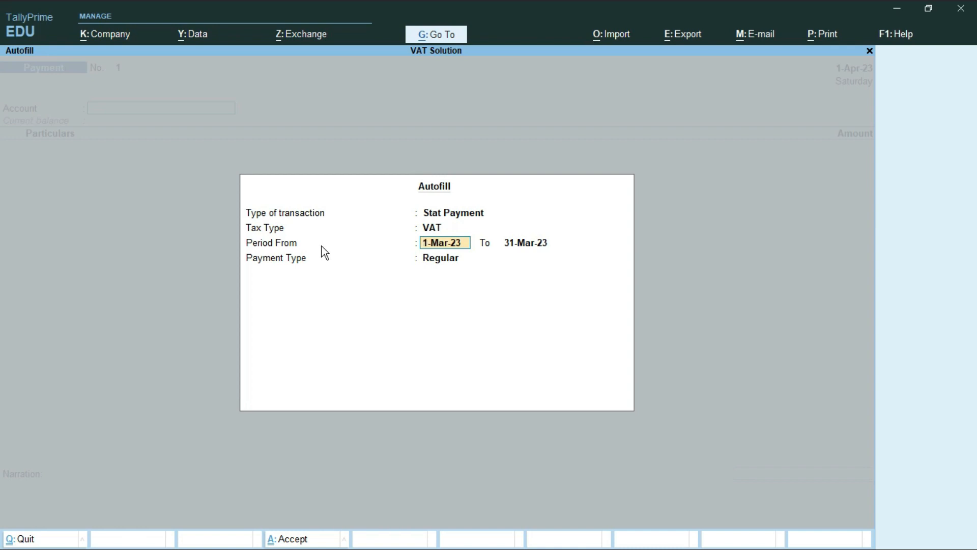
- Set the autofill period from 1-Apr-23 to 1-May-23, keep the payment type Regular, and apply it to the voucher
type("1.4")
key("Return")
type("1.5")
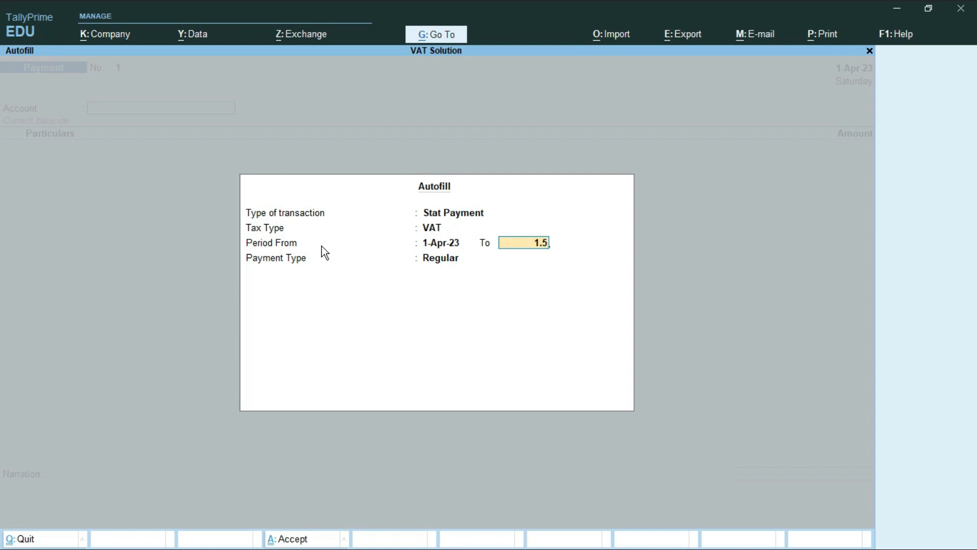
key("Return")
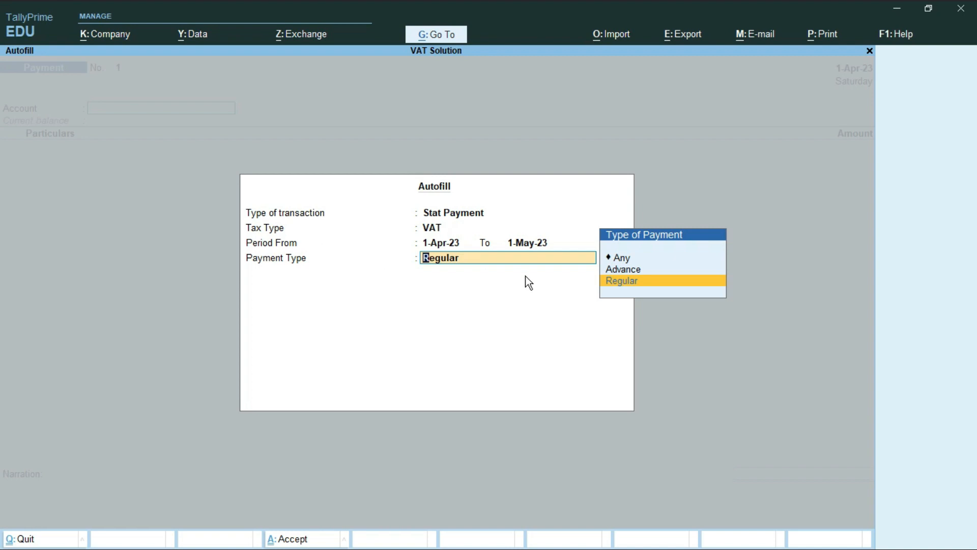
key("Return")
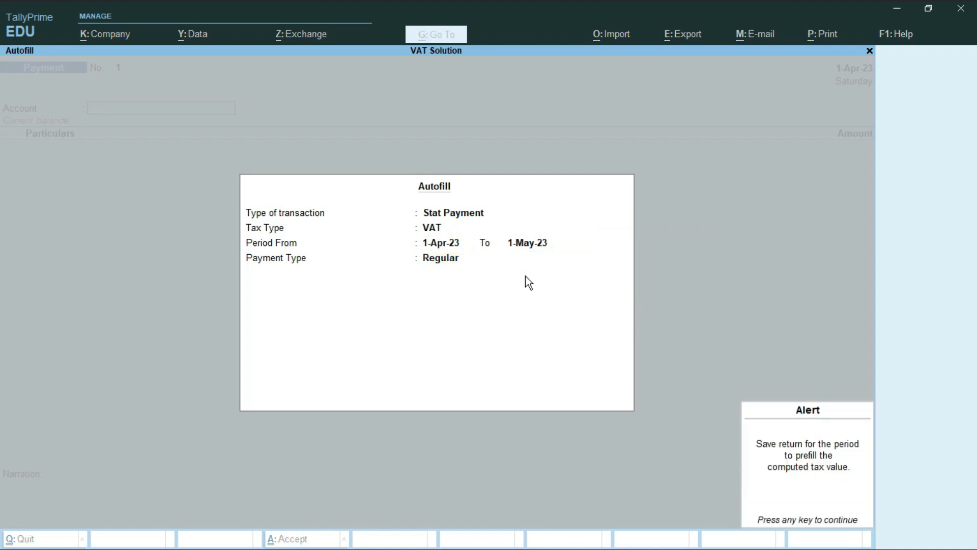
key("Return")
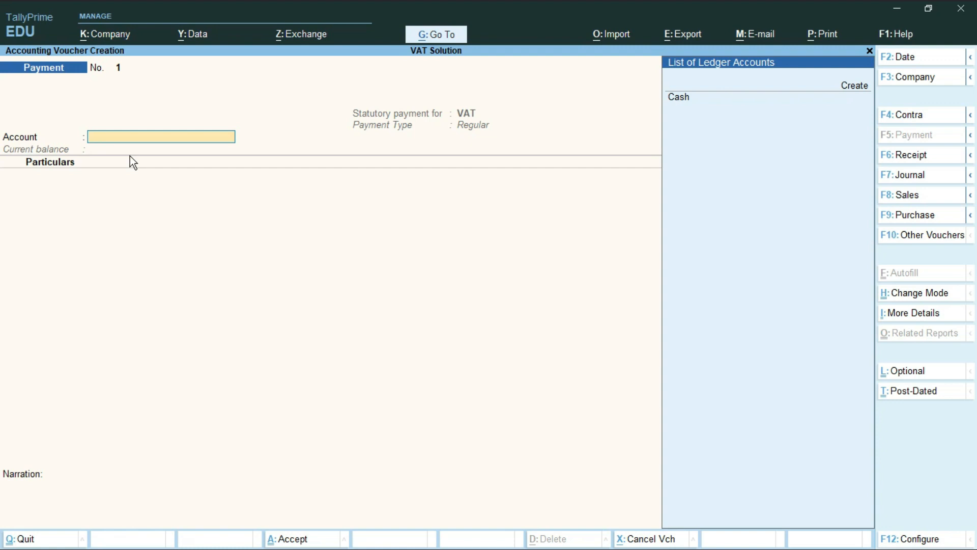
- Create a new ledger for the voucher's account, named HDFC Bank and grouped under Bank Accounts
key("alt+c")
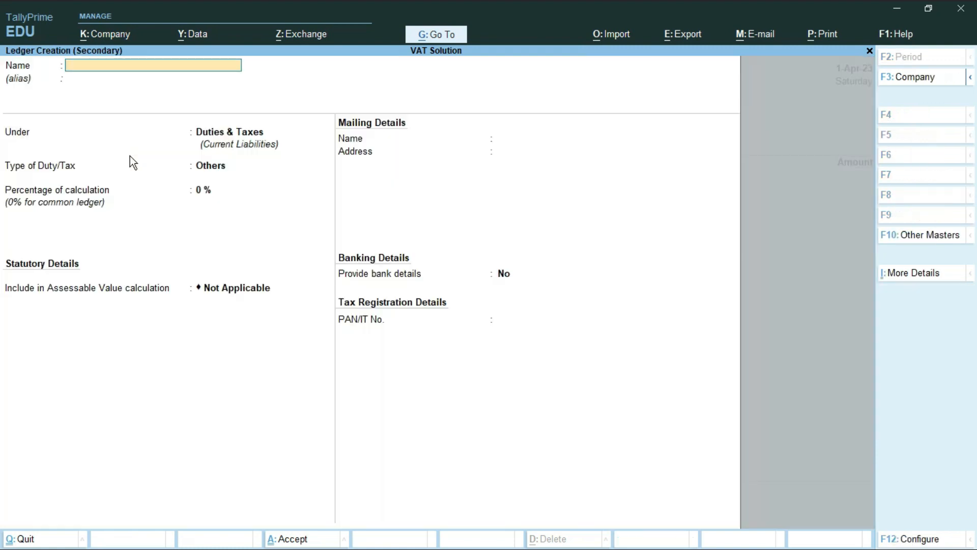
type("HDFC Bank")
key("Return")
type("B")
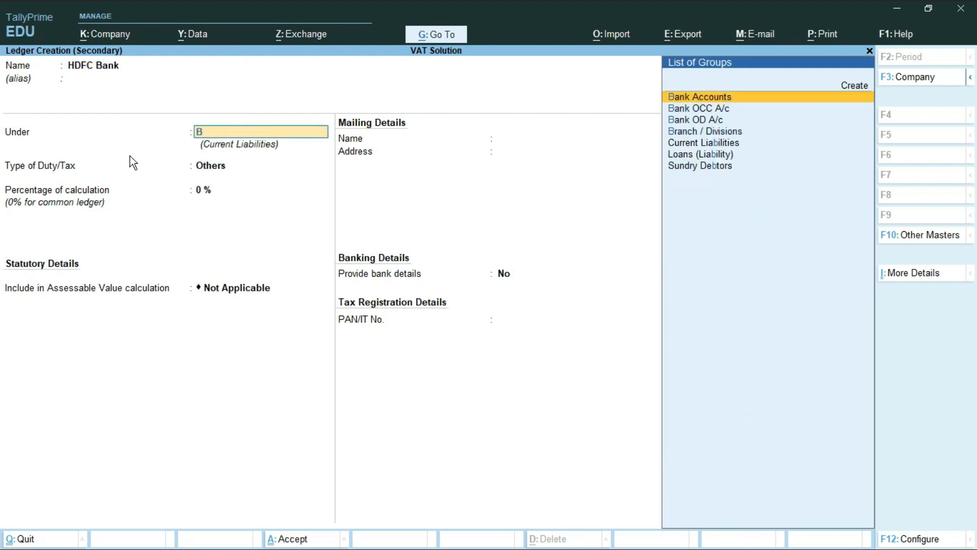
key("Return")
- Leave the HDFC Bank ledger's account codes, branch, address and pincode blank, keep the default bank configuration, and save the ledger
key("Return")
key("Return")
key("Return")
key("Return")
key("Return")
key("Return")
key("Return")
key("Return")
key("Return")
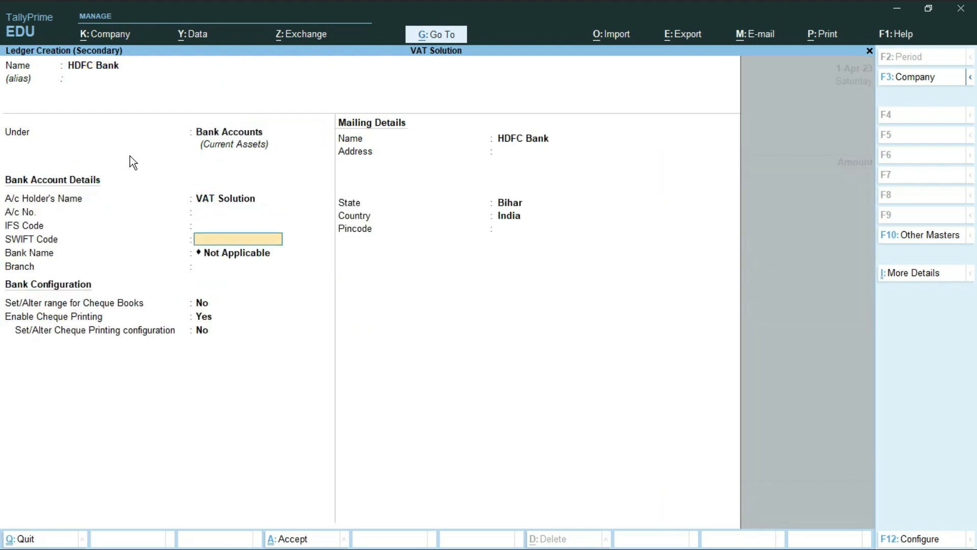
key("Return")
key("Return")
key("Return")
key("Return")
key("Return")
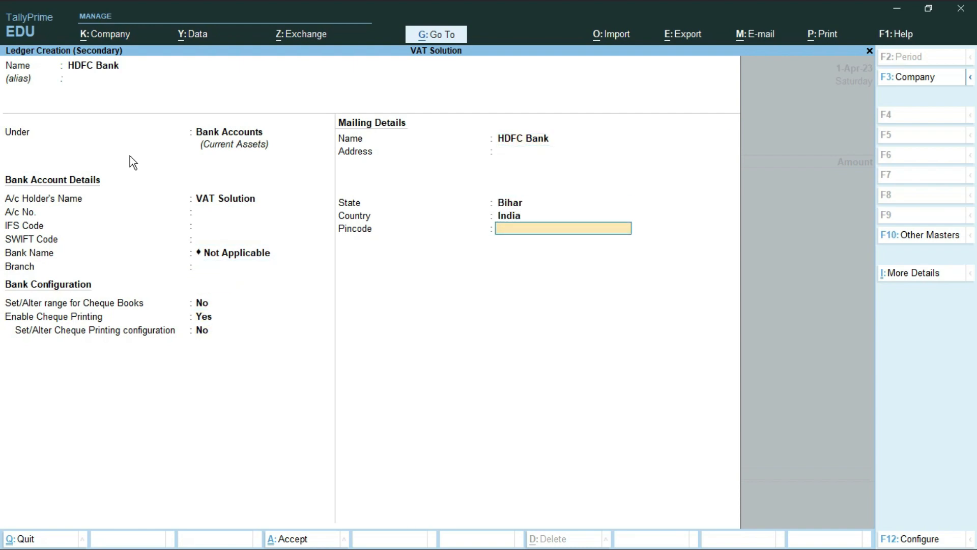
key("Return")
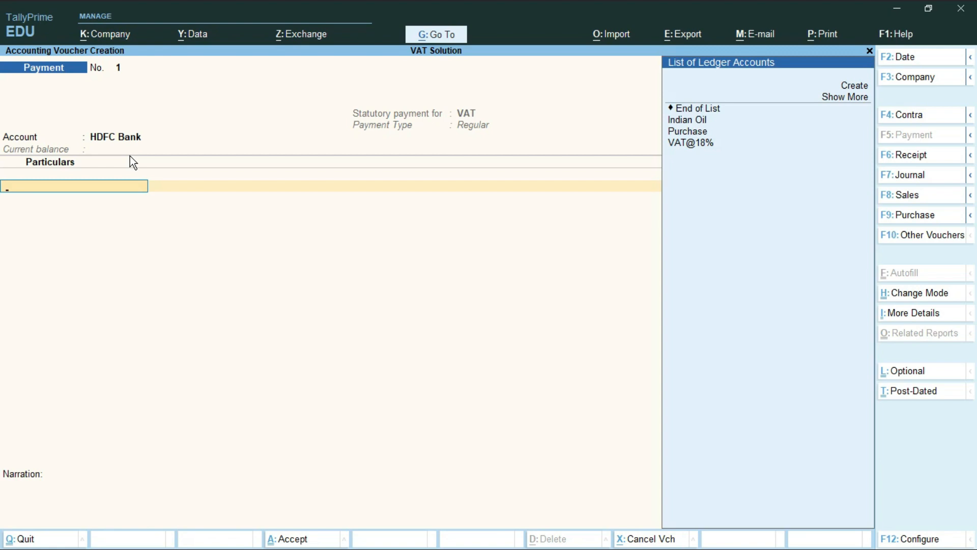
- Add Indian Oil to the payment particulars with an amount of 15930
key("Down")
key("Down")
key("Down")
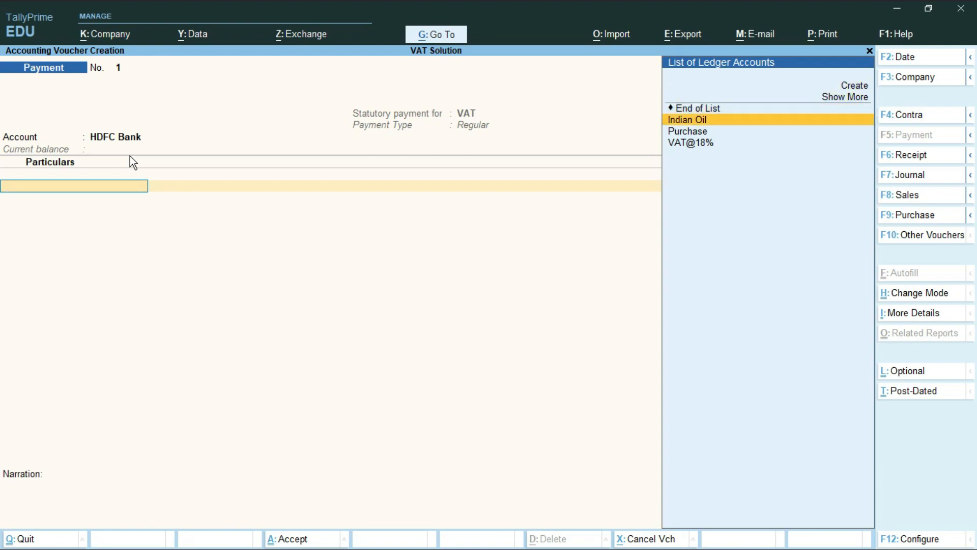
key("Return")
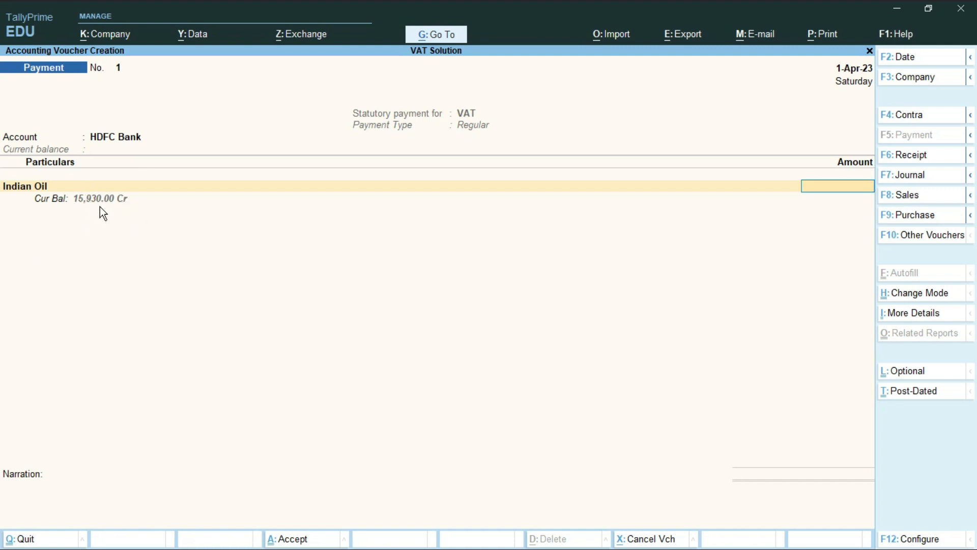
type("15930")
key("Return")
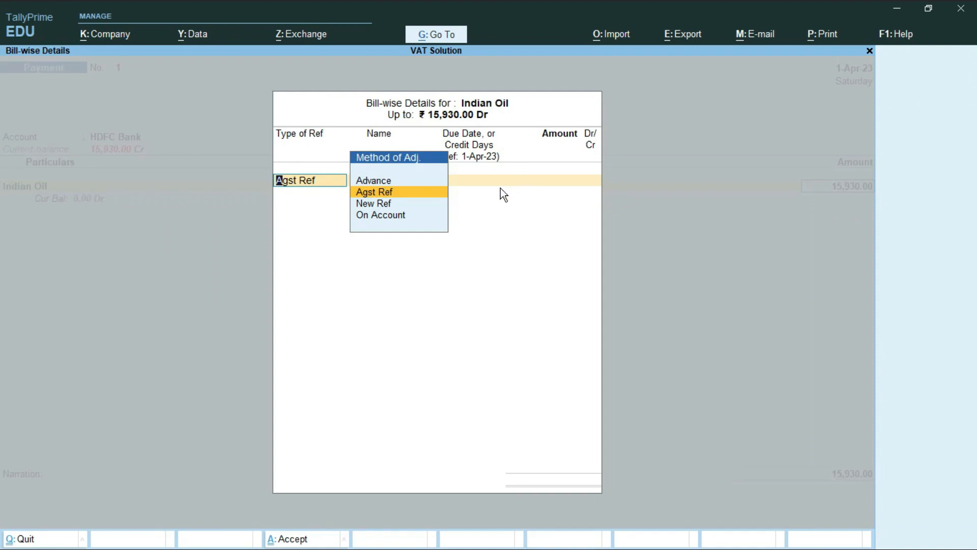
- Allocate the full Indian Oil payment as Agst Ref to the pending bill IO-02
key("Return")
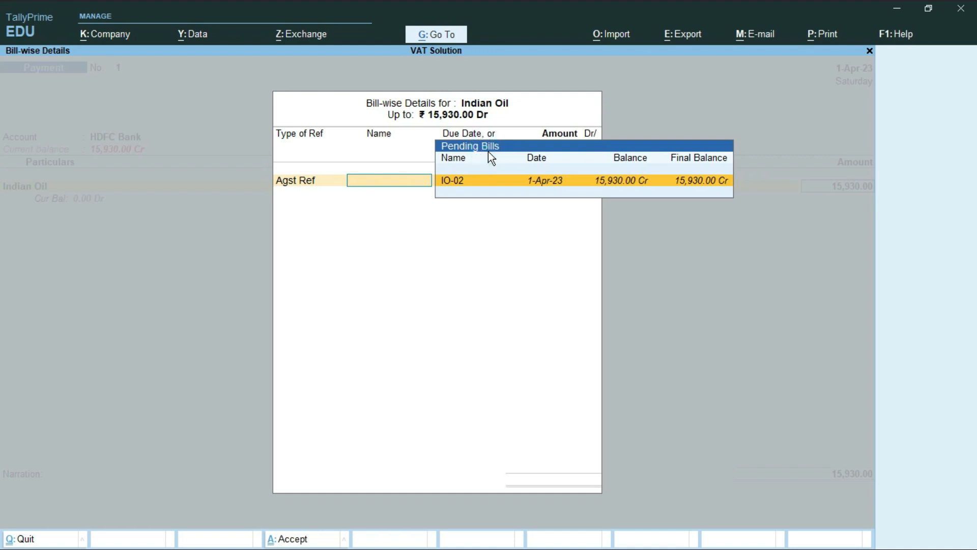
key("Return")
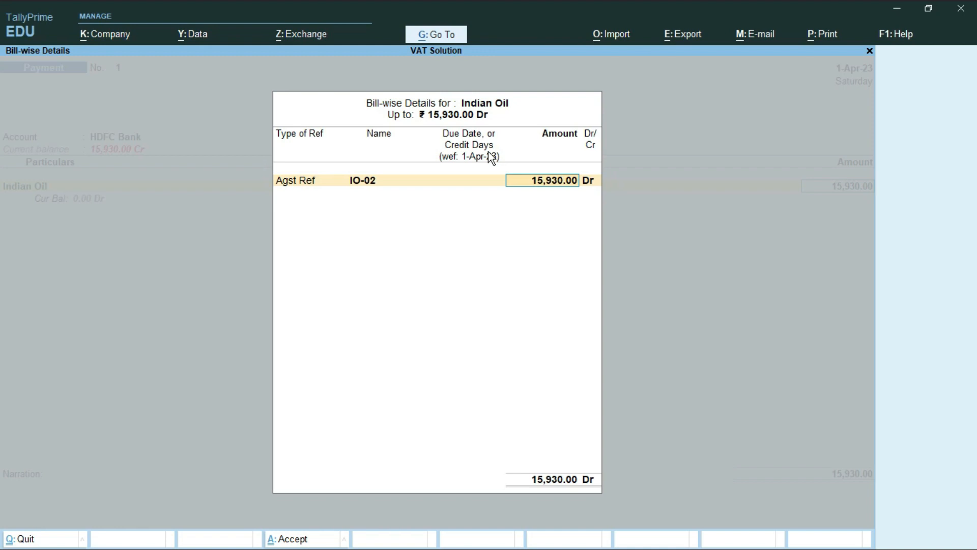
key("Return")
key("Return")
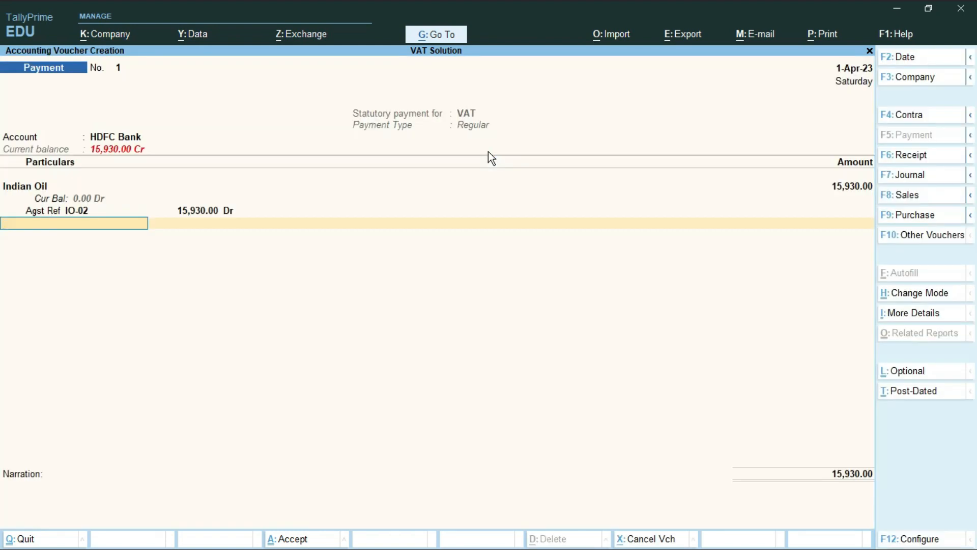
- Keep Cheque dated 1-Apr-23 as the HDFC Bank allocation, save the payment voucher, and return to the Gateway of Tally
key("Return")
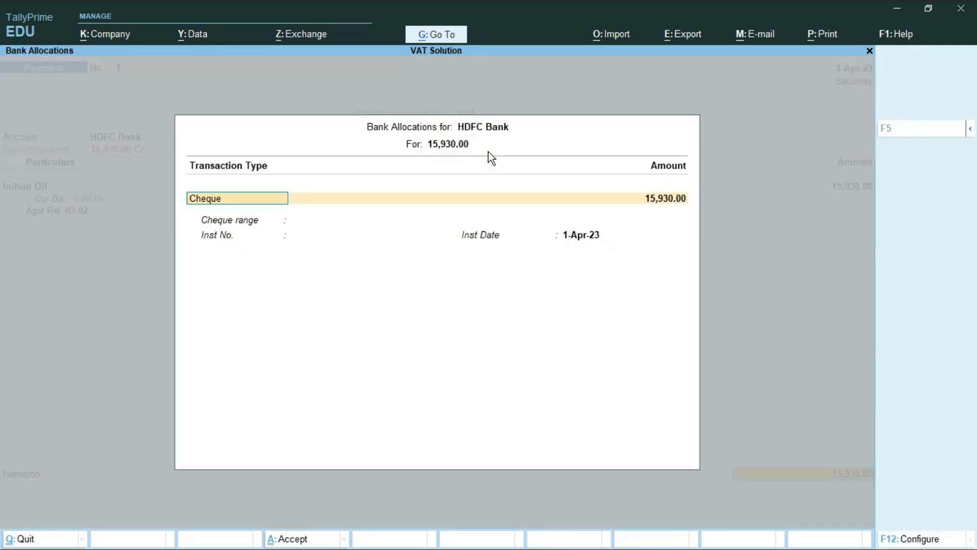
key("Return")
key("Return")
key("Return")
key("Return")
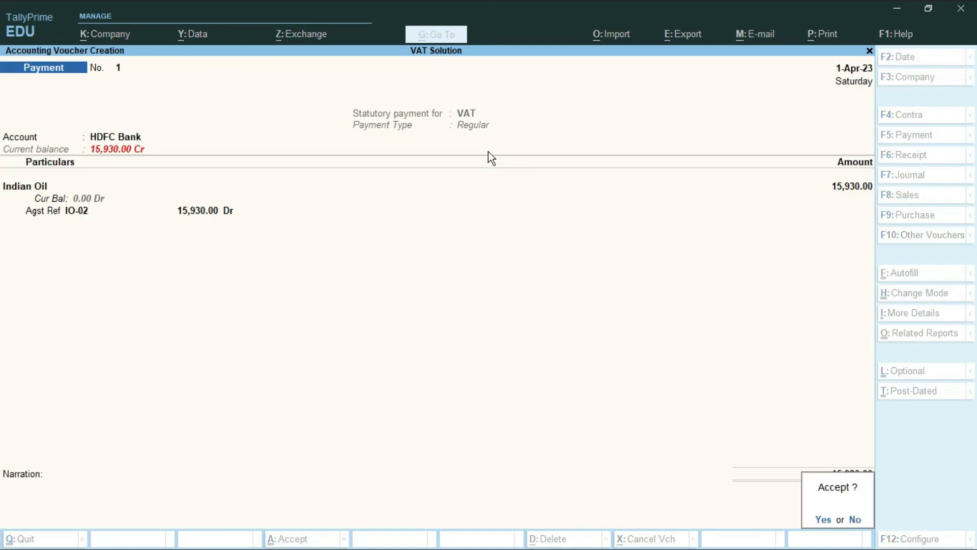
key("Return")
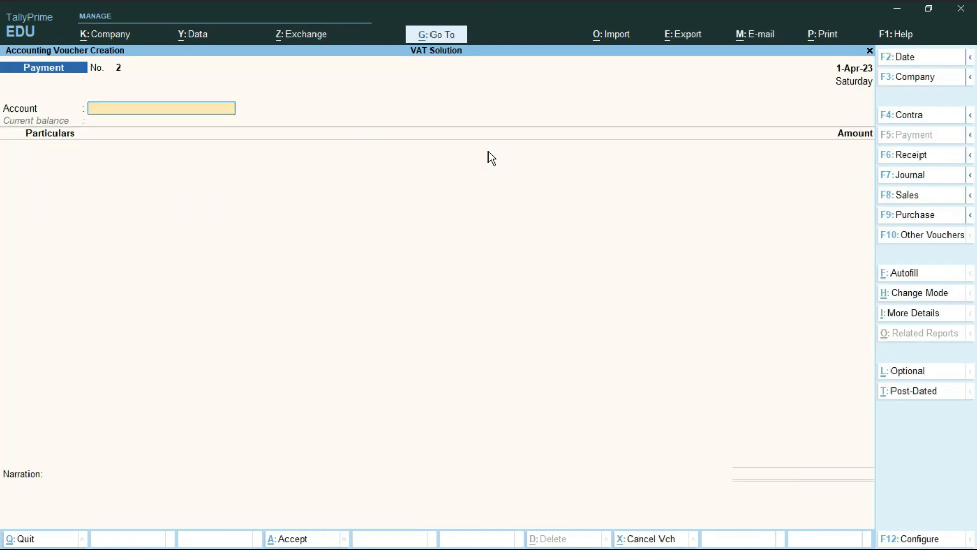
key("Escape")
key("Return")
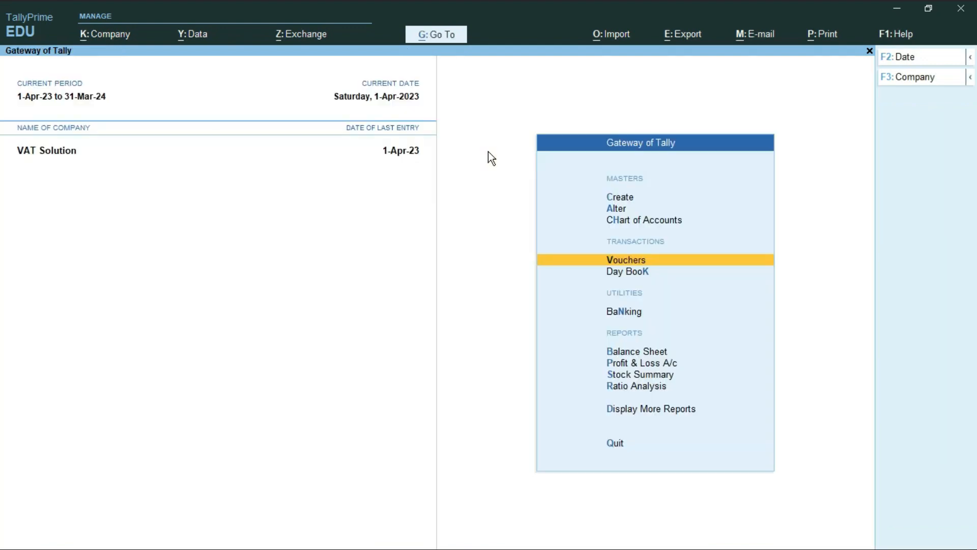